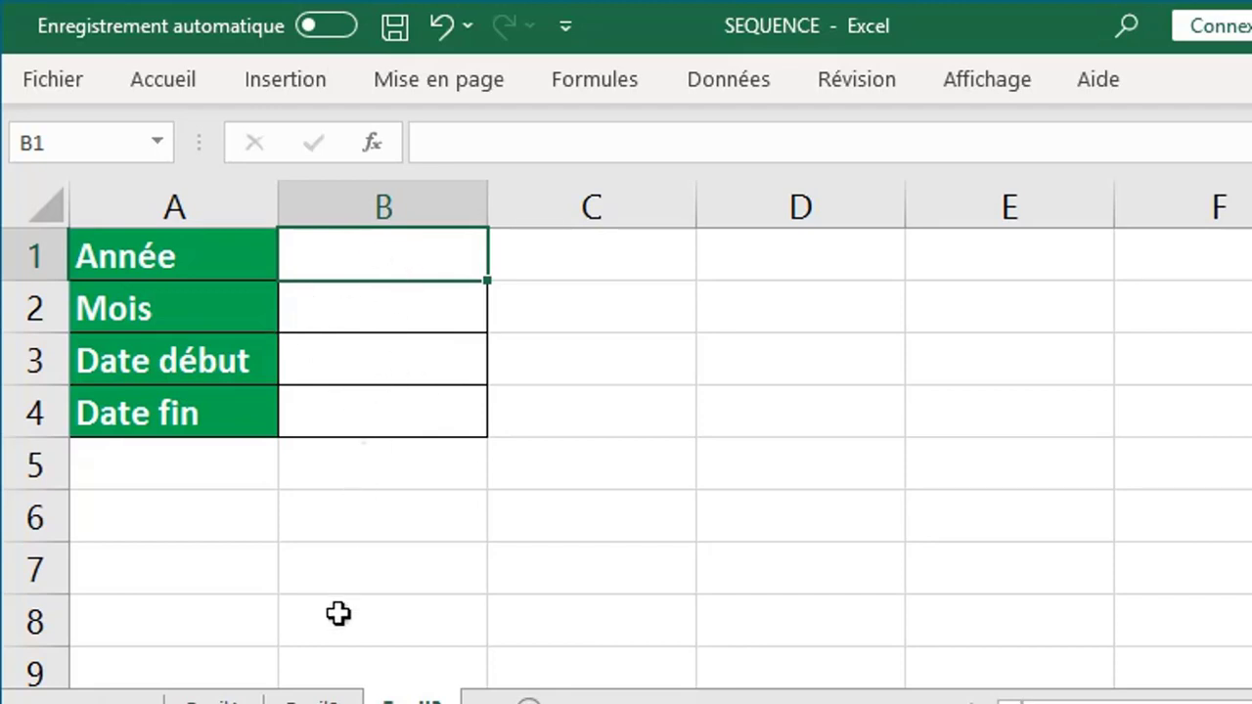
- Insert a new worksheet before the Feuil3 form sheet and list 20 years starting from 2020 in A2 with =SEQUENCE(20;;2020)
{"action": "left_click", "coordinate": [324, 701]}
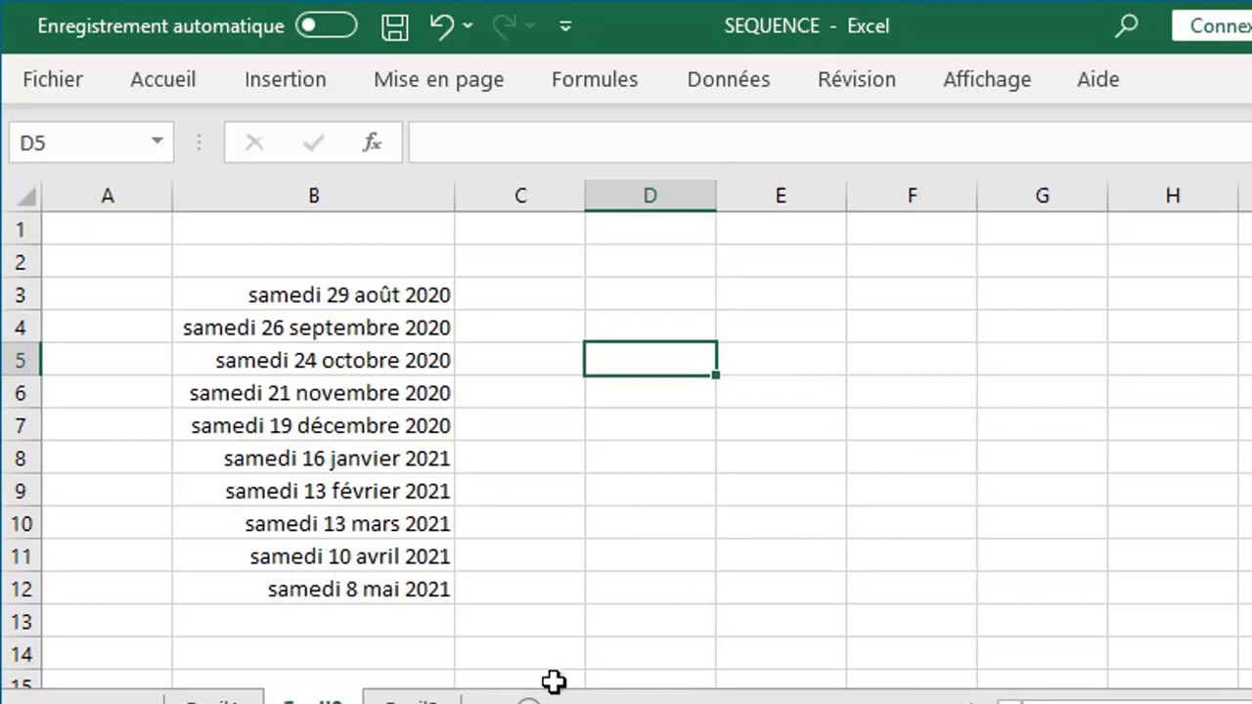
{"action": "left_click", "coordinate": [411, 701]}
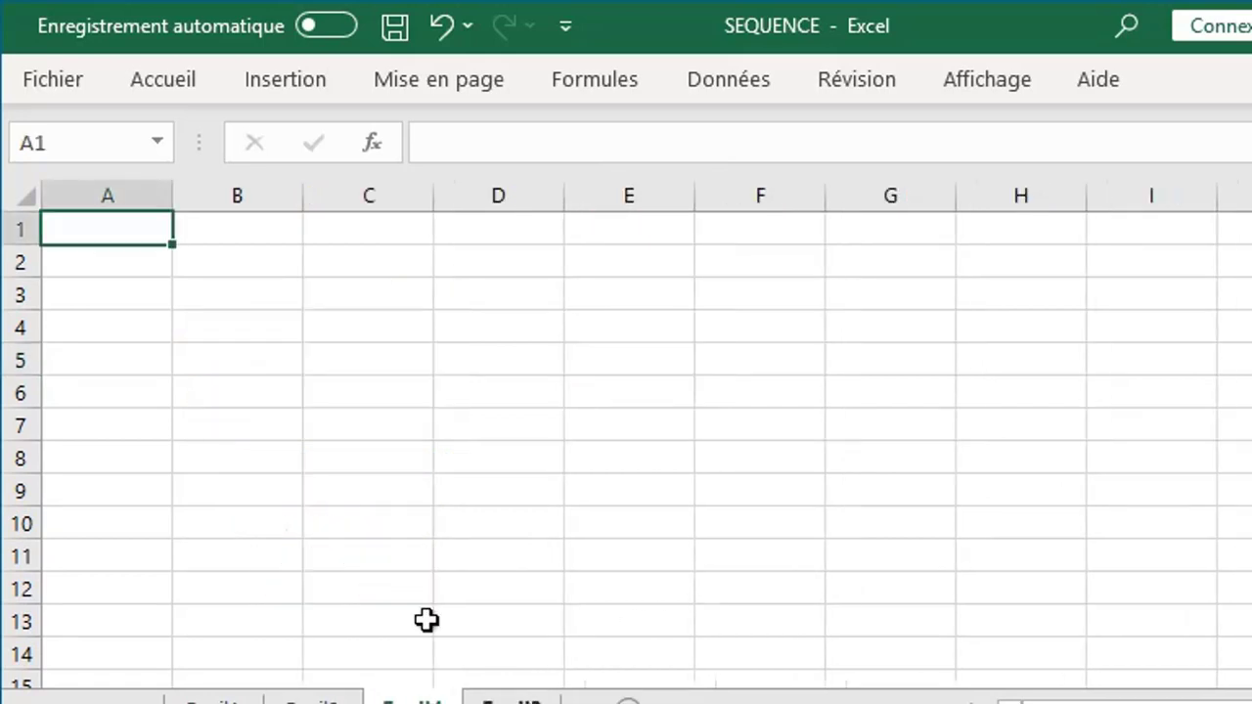
{"action": "left_click", "coordinate": [134, 263]}
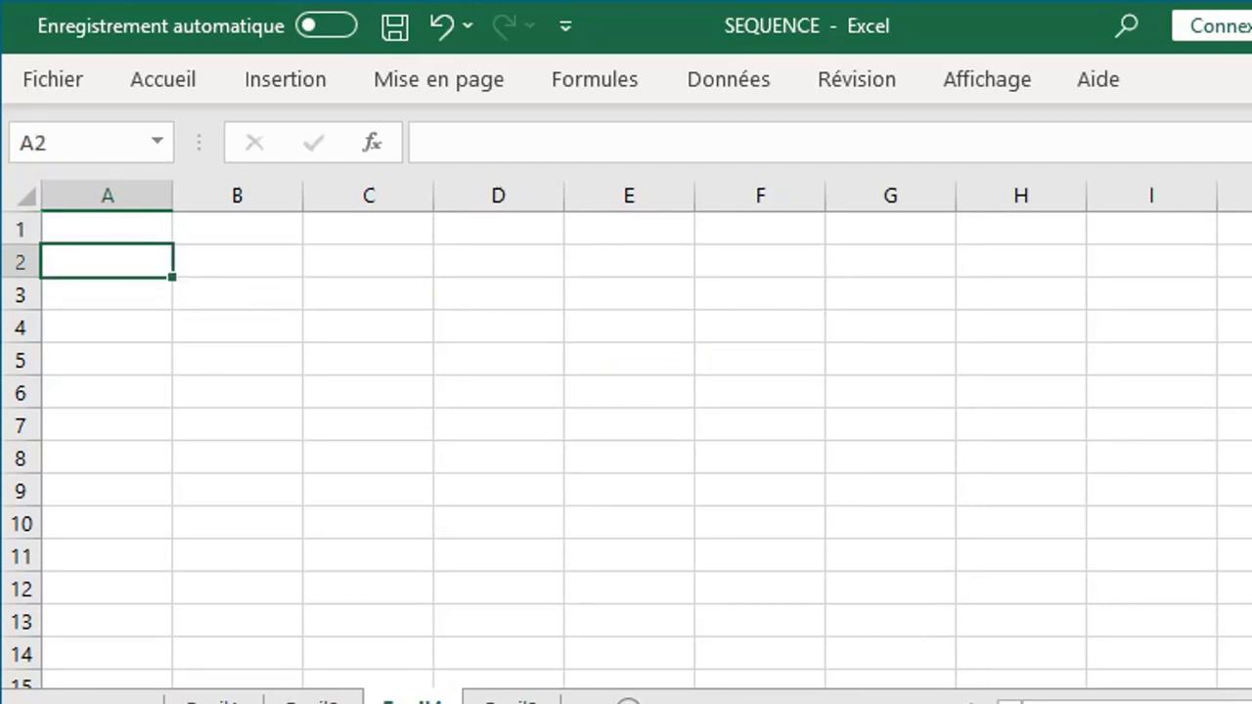
{"action": "type", "text": "="}
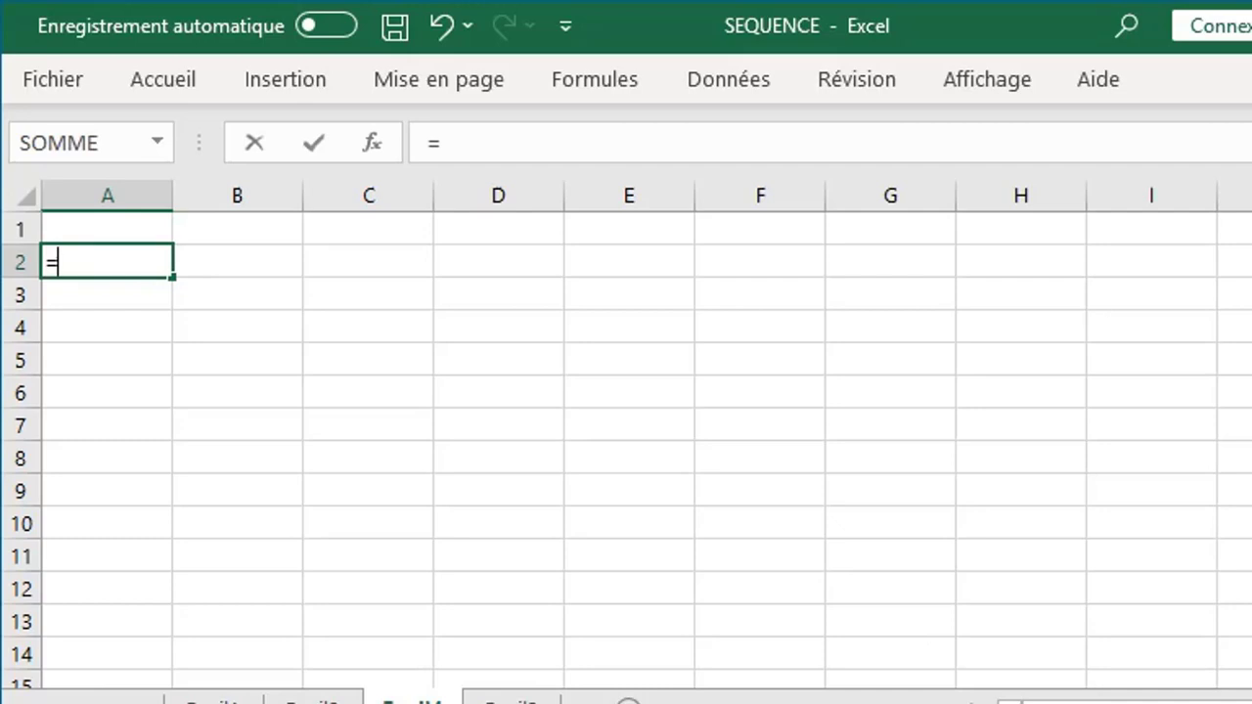
{"action": "type", "text": "se"}
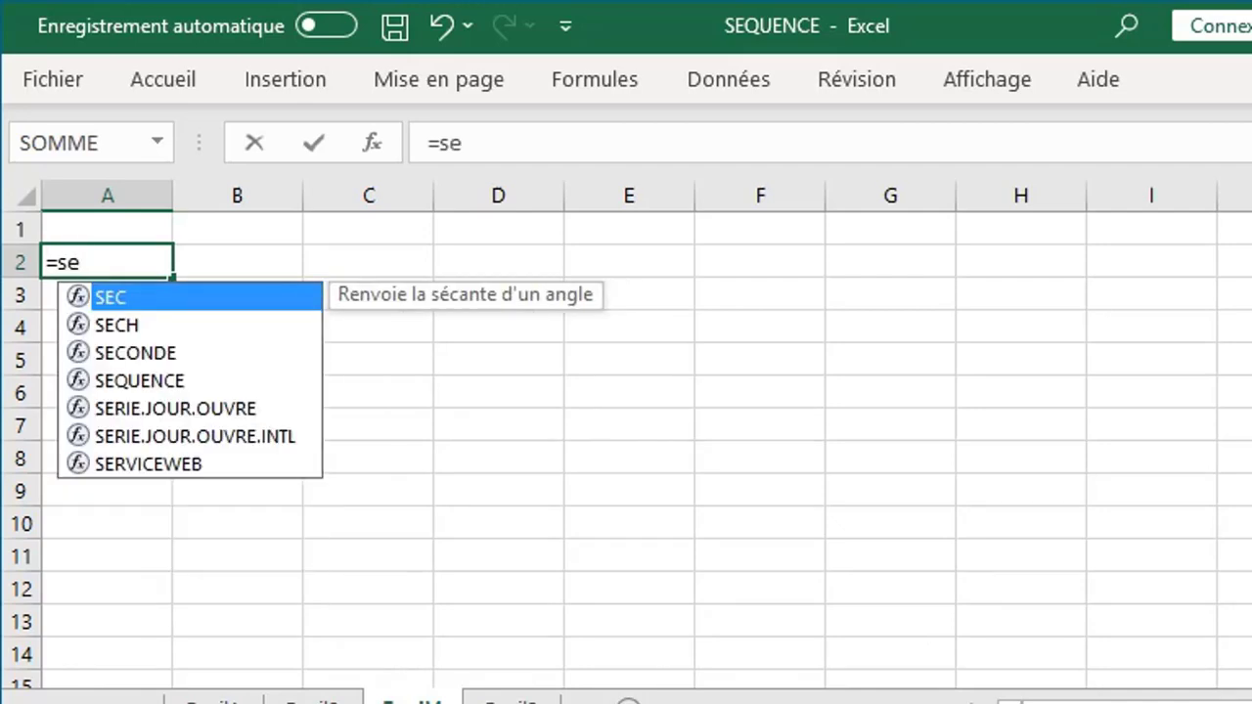
{"action": "type", "text": "q"}
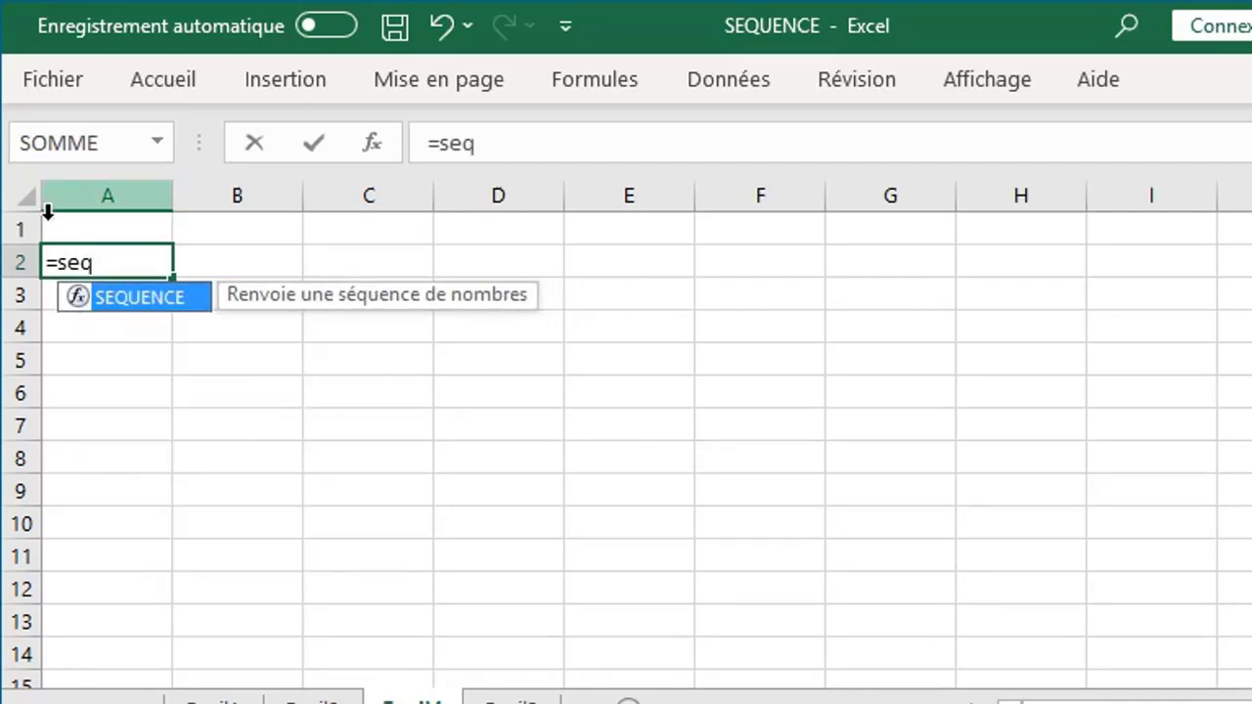
{"action": "double_click", "coordinate": [163, 300]}
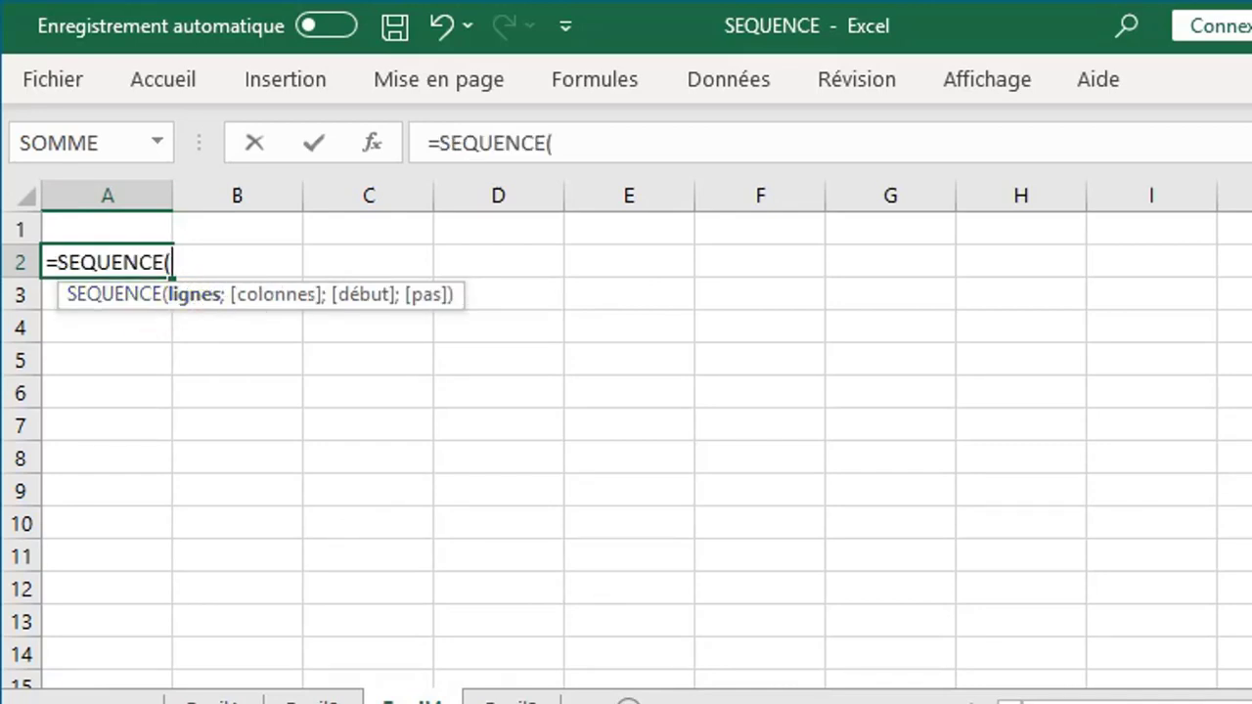
{"action": "type", "text": "20;;202"}
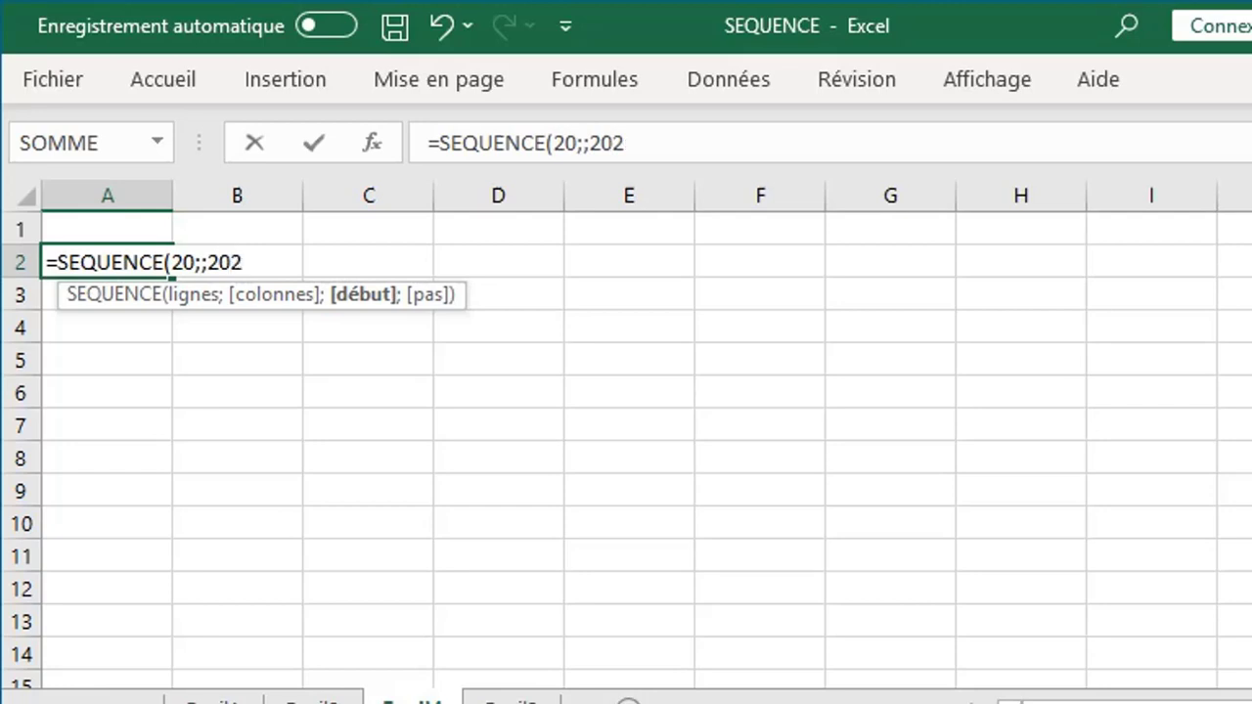
{"action": "type", "text": "0)"}
{"action": "key", "text": "Return"}
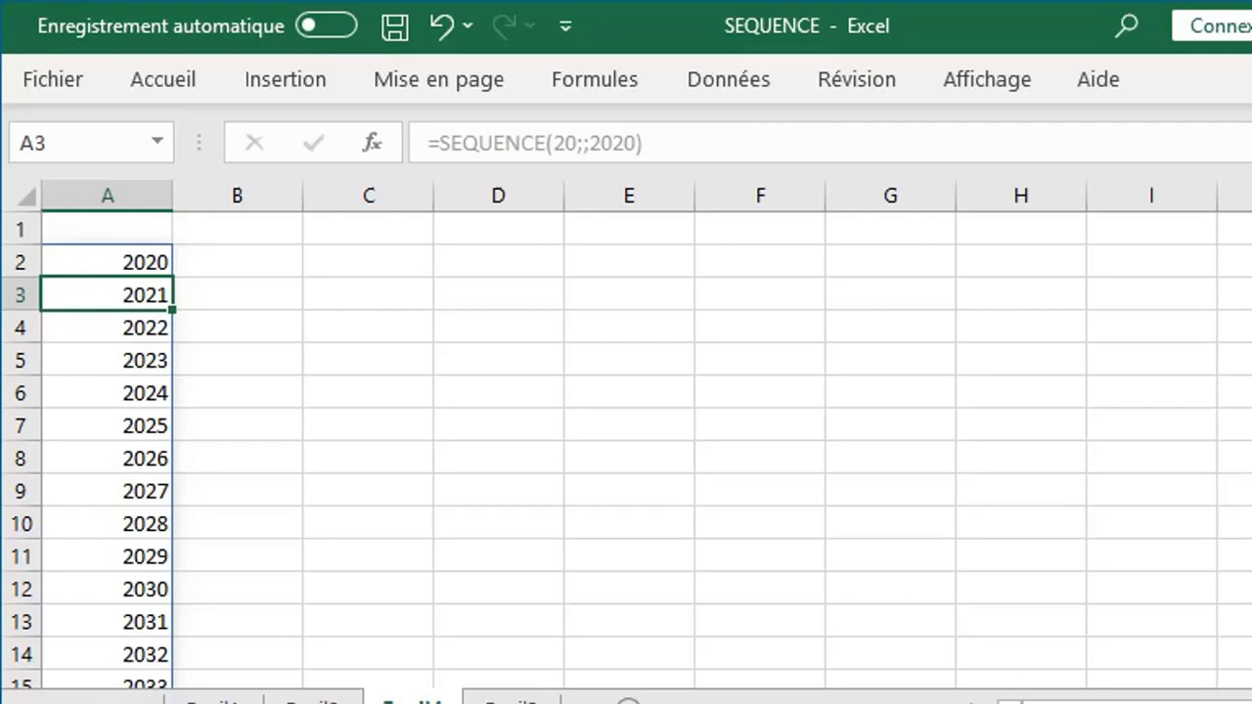
{"action": "scroll", "coordinate": [627, 450], "scroll_direction": "down", "scroll_amount": 3}
{"action": "scroll", "coordinate": [626, 450], "scroll_direction": "up", "scroll_amount": 2}
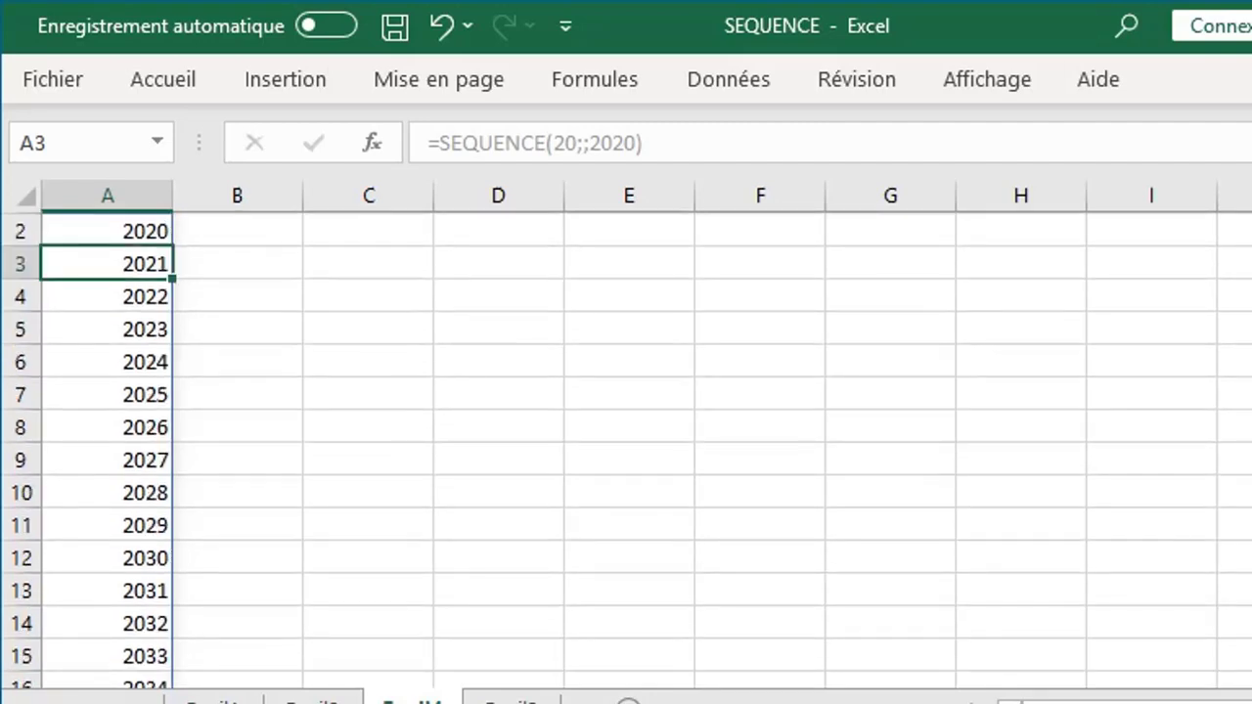
{"action": "scroll", "coordinate": [626, 450], "scroll_direction": "up", "scroll_amount": 1}
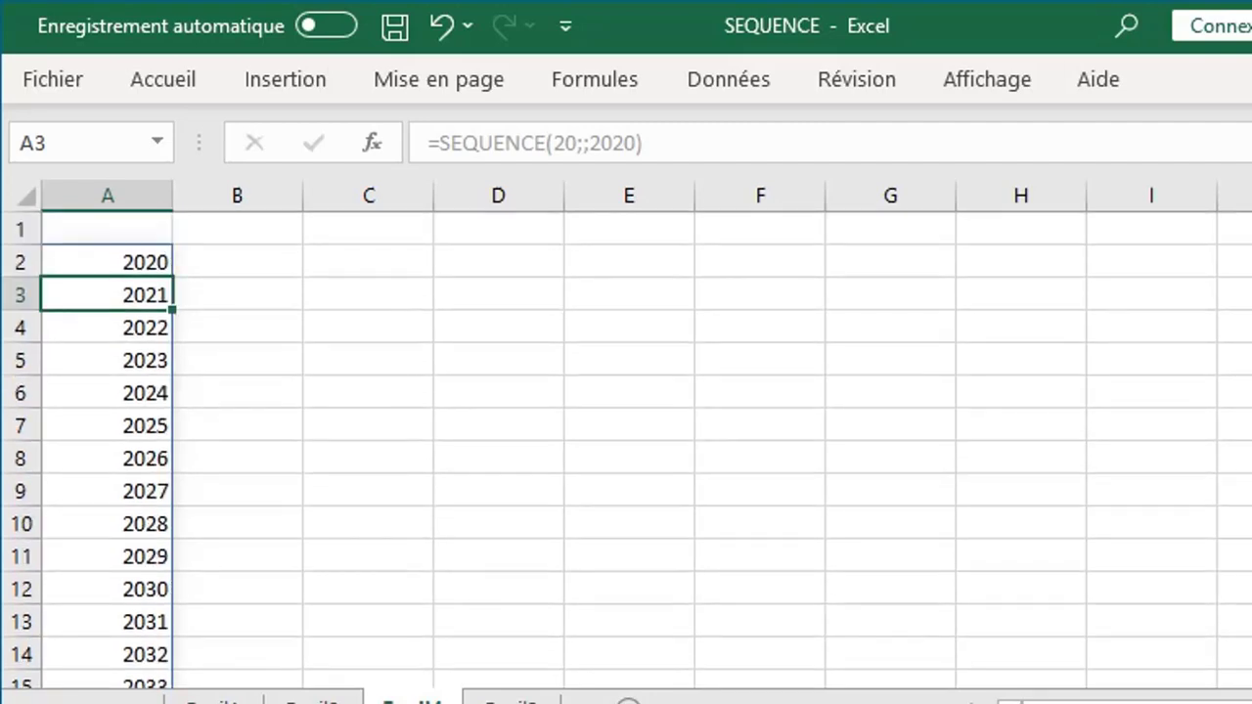
- List the 12 month numbers beside the years by entering =SEQUENCE(12) in cell B2
{"action": "left_click", "coordinate": [289, 255]}
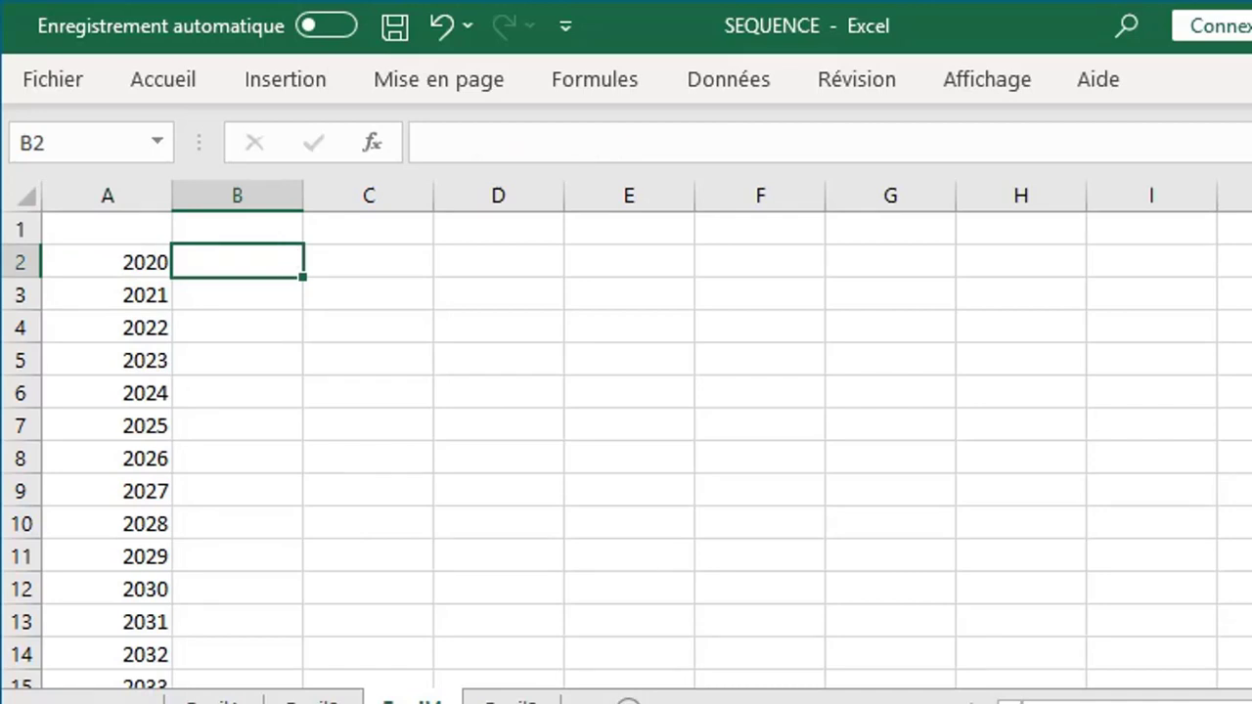
{"action": "type", "text": "=seq"}
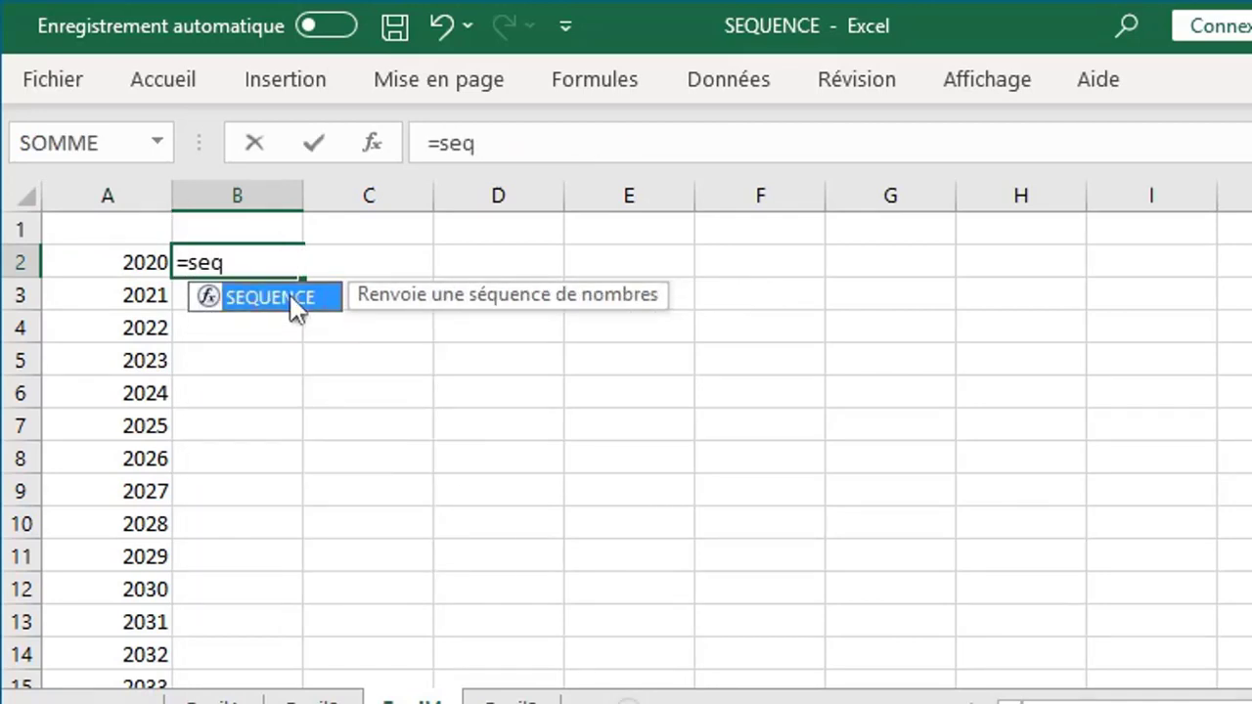
{"action": "double_click", "coordinate": [291, 297]}
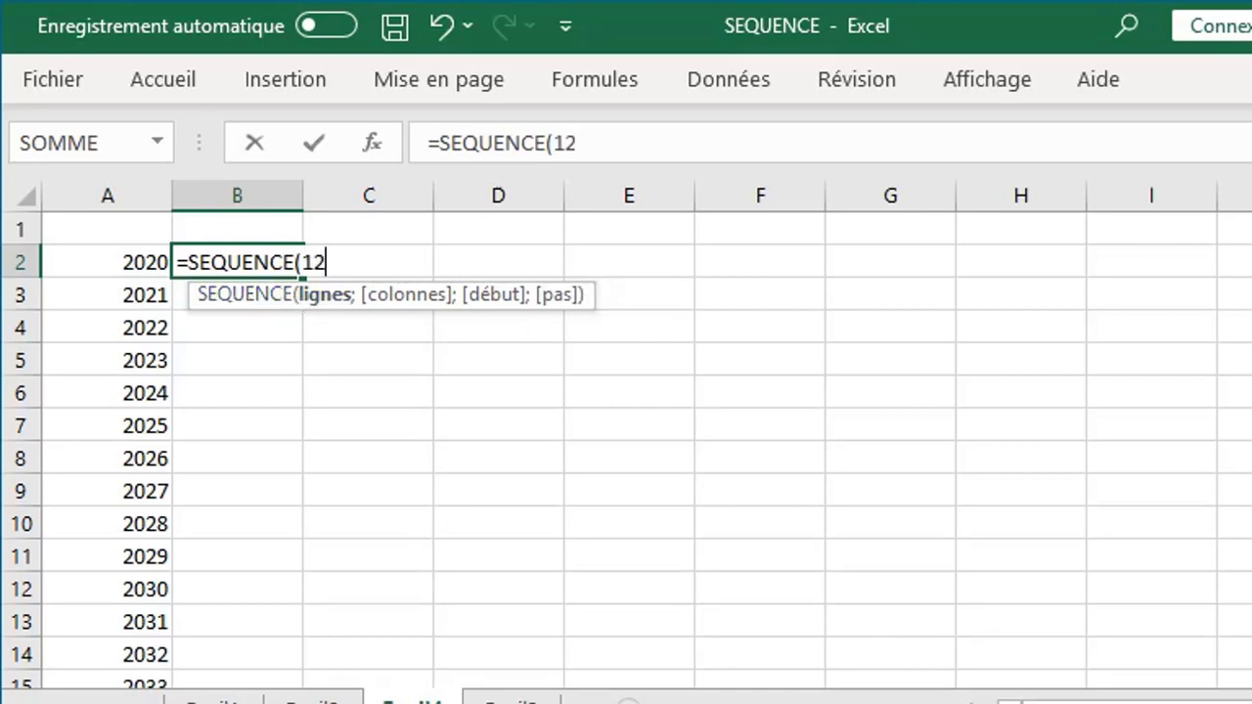
{"action": "key", "text": "Return"}
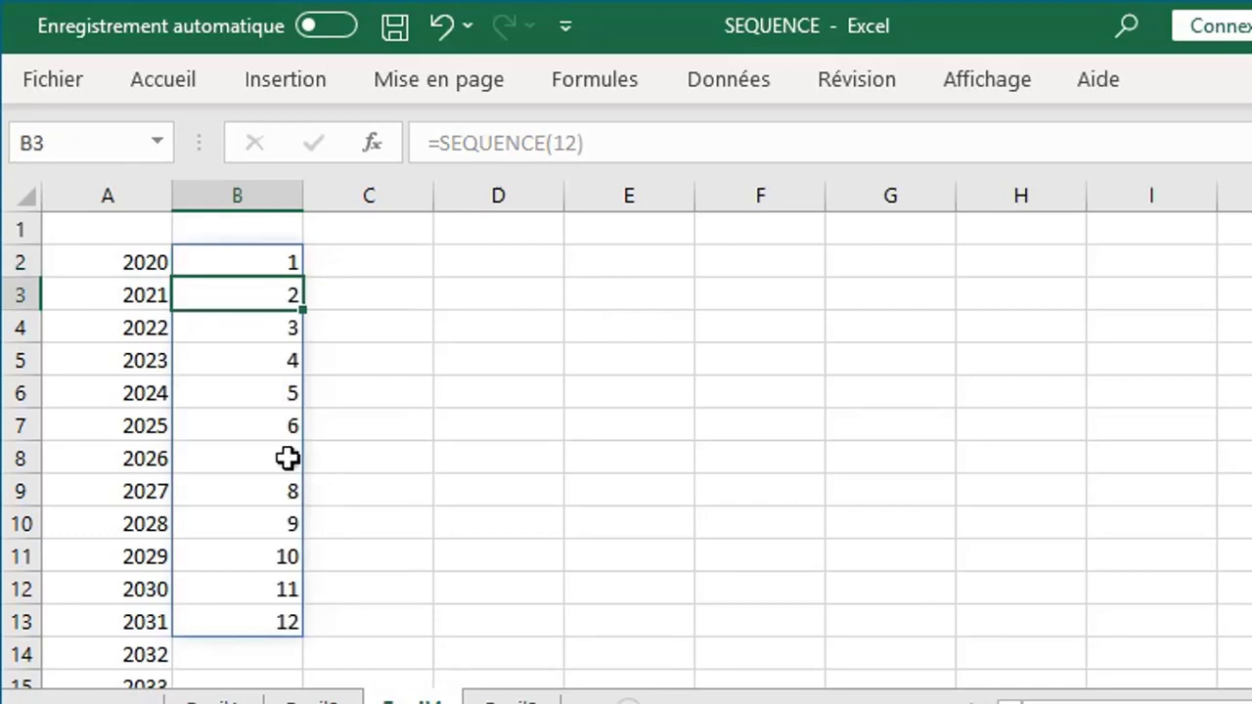
- On the form sheet, restrict the Année cell B1 to a Liste validation with source =Feuil4!$A$2# and check its drop-down choices
{"action": "left_click", "coordinate": [516, 696]}
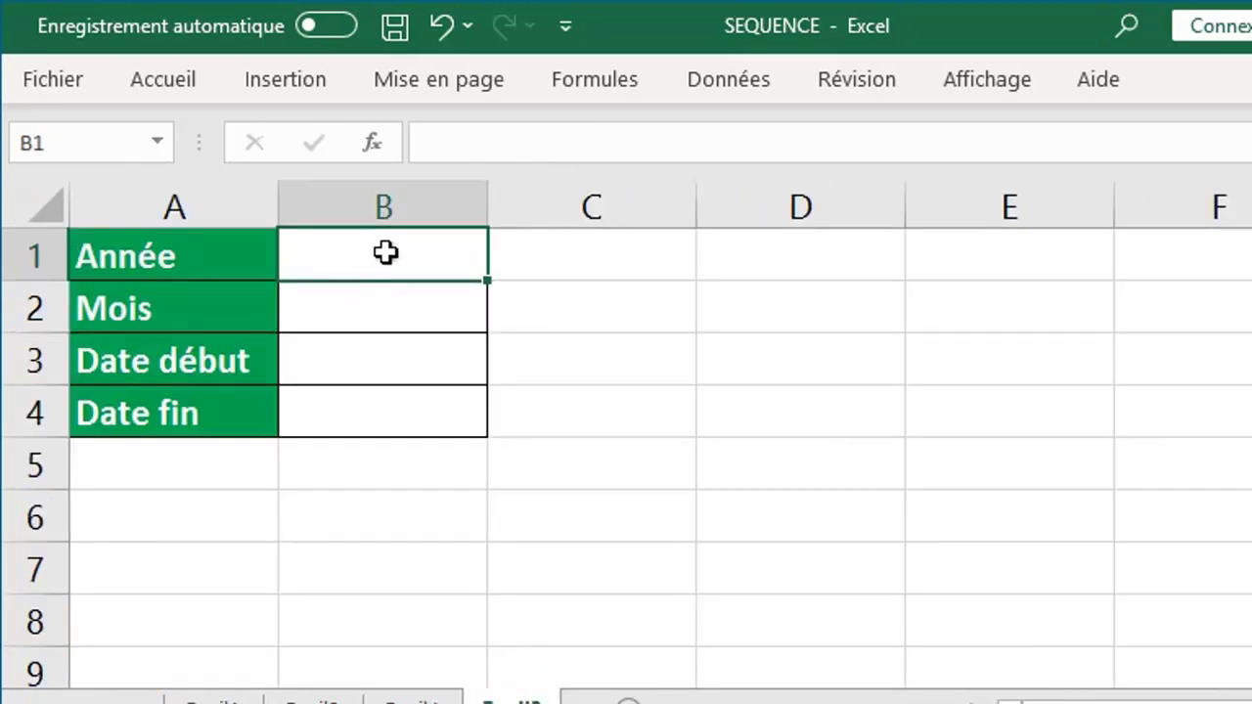
{"action": "left_click", "coordinate": [729, 81]}
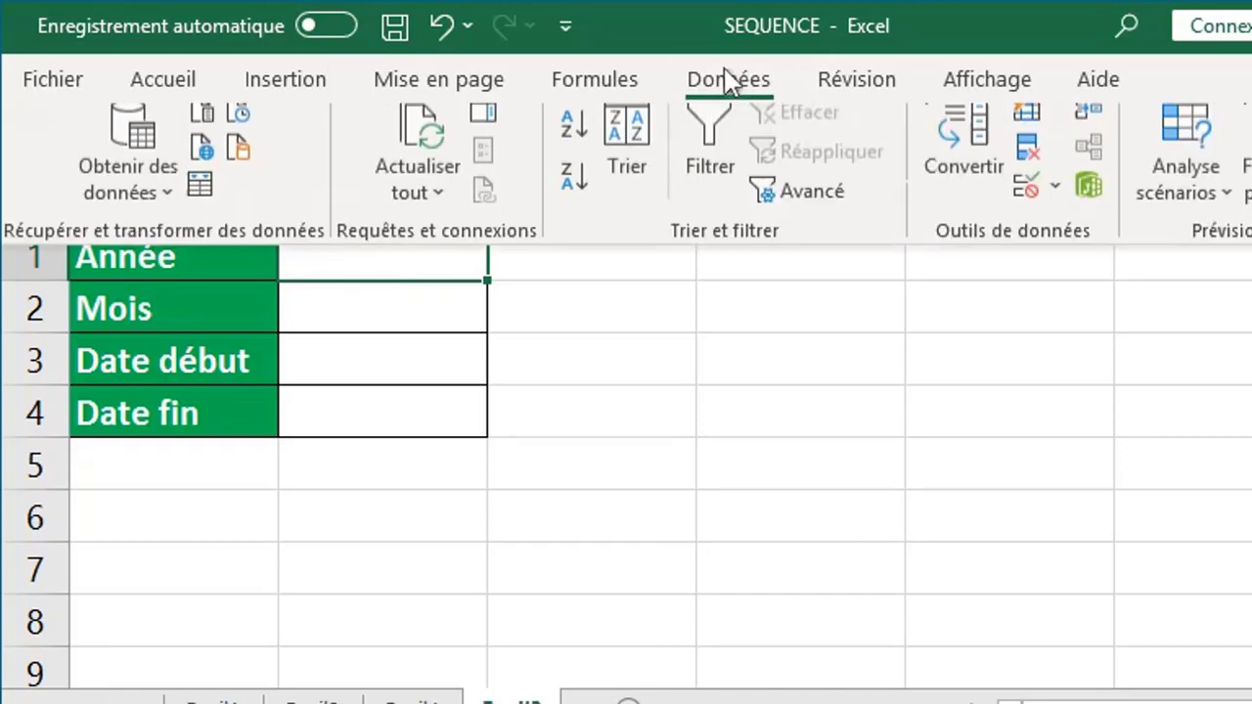
{"action": "left_click", "coordinate": [1025, 206]}
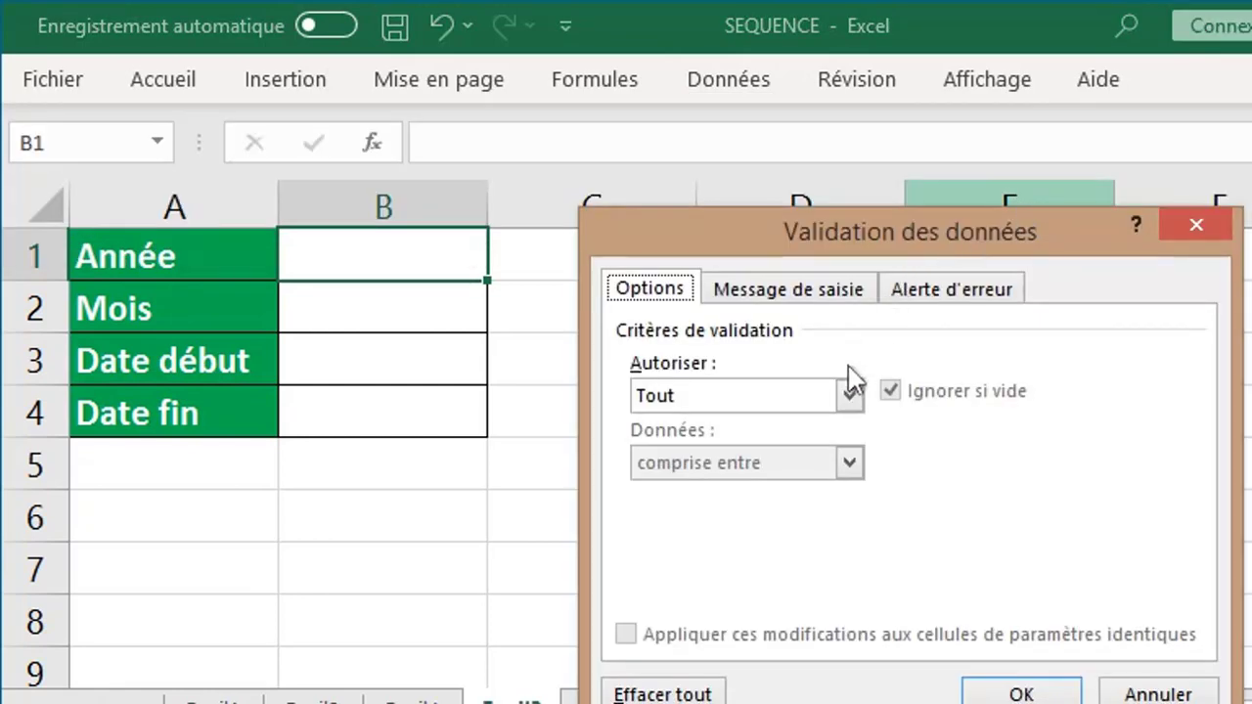
{"action": "left_click", "coordinate": [849, 395]}
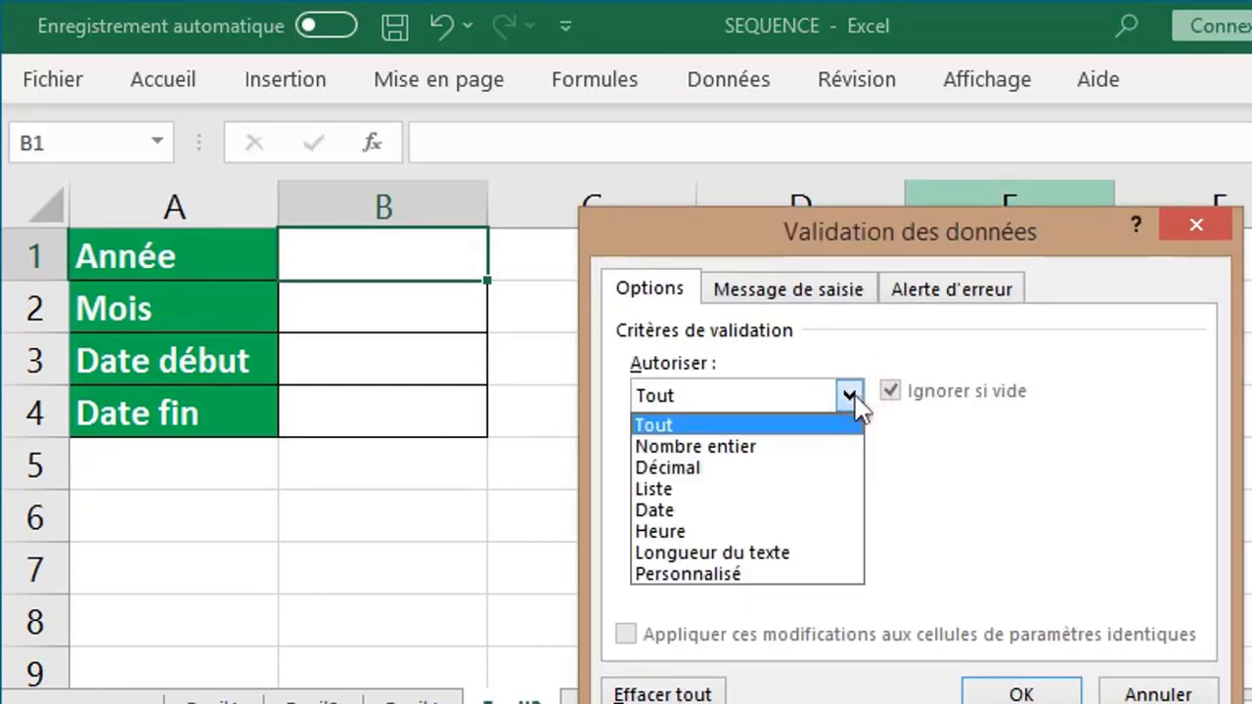
{"action": "left_click", "coordinate": [685, 489]}
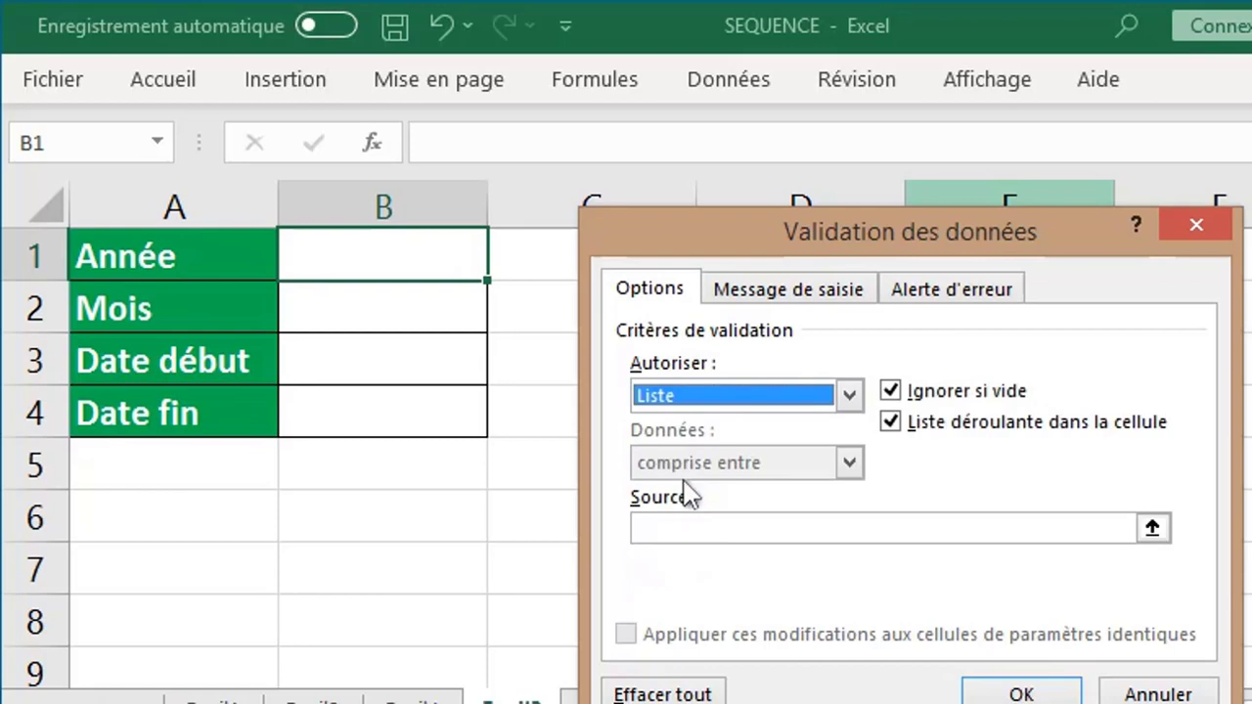
{"action": "left_click", "coordinate": [658, 531]}
{"action": "left_click", "coordinate": [409, 697]}
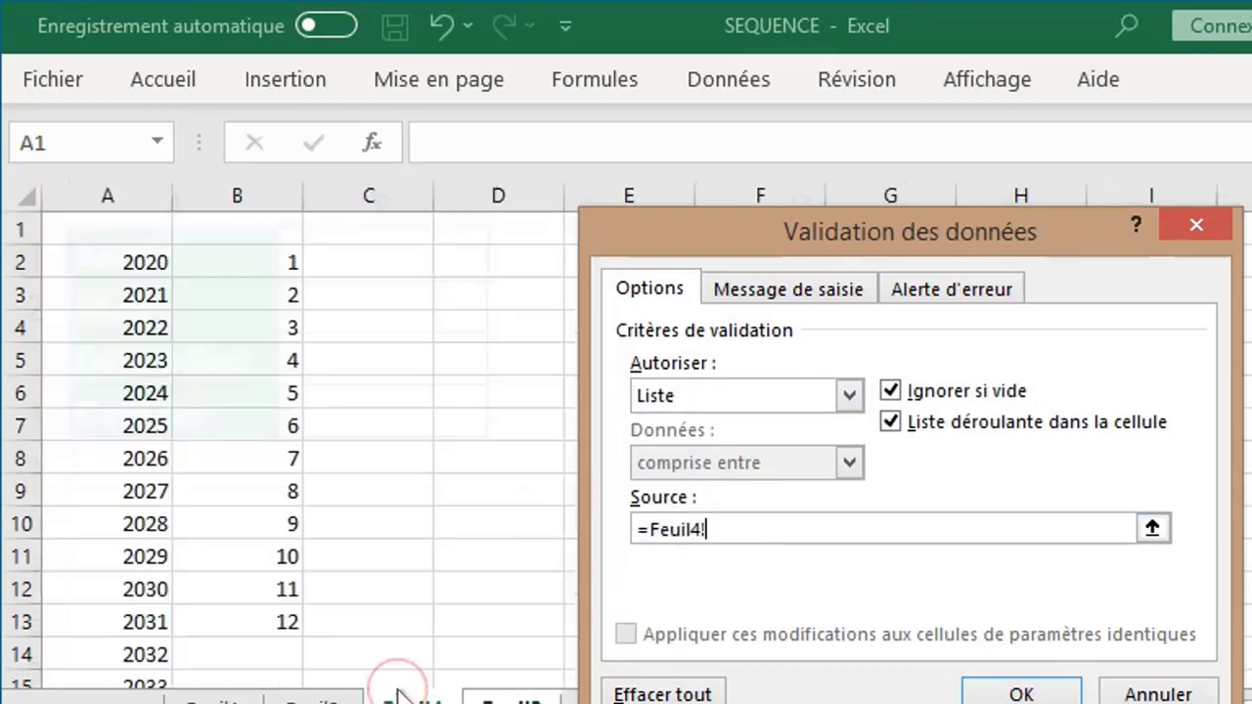
{"action": "left_click", "coordinate": [131, 259]}
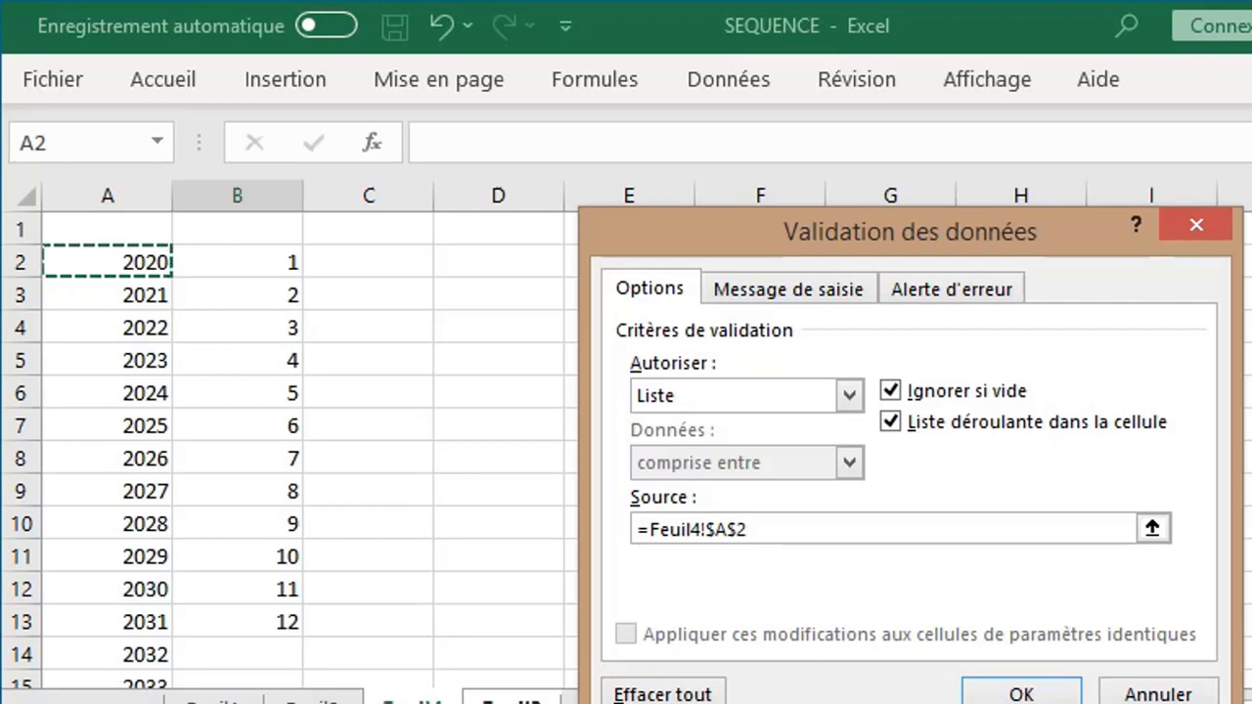
{"action": "type", "text": "#"}
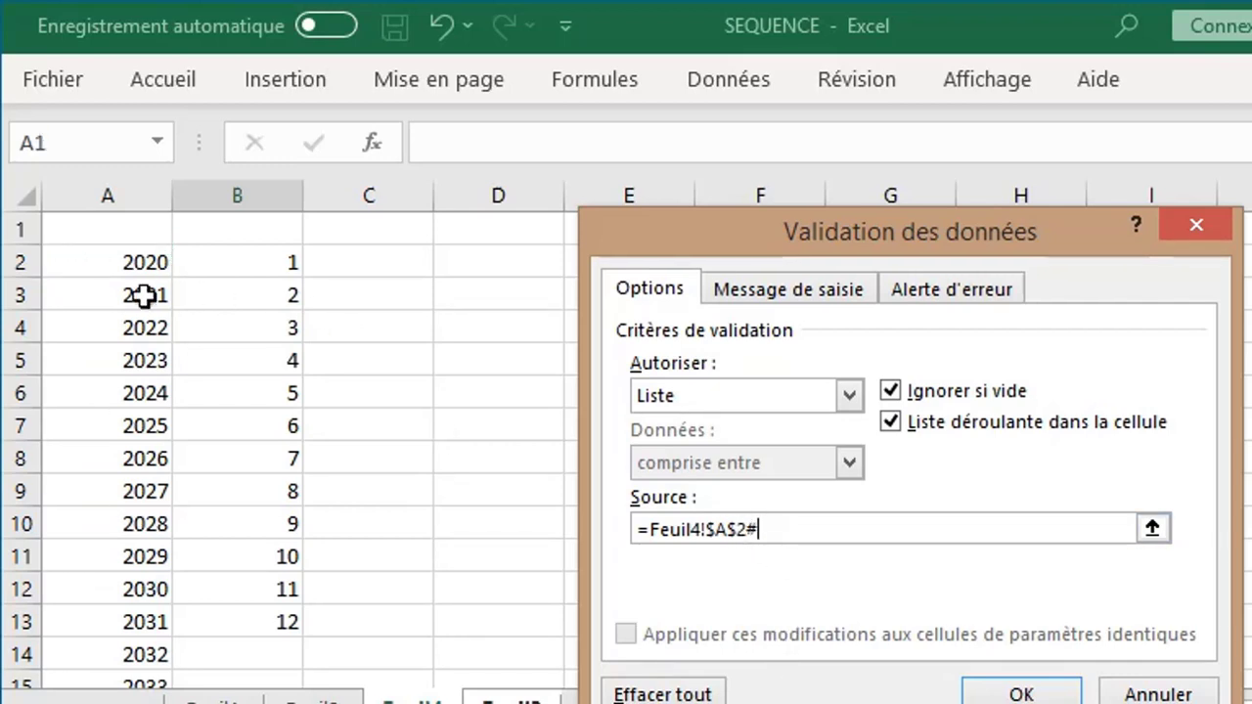
{"action": "left_click", "coordinate": [1023, 694]}
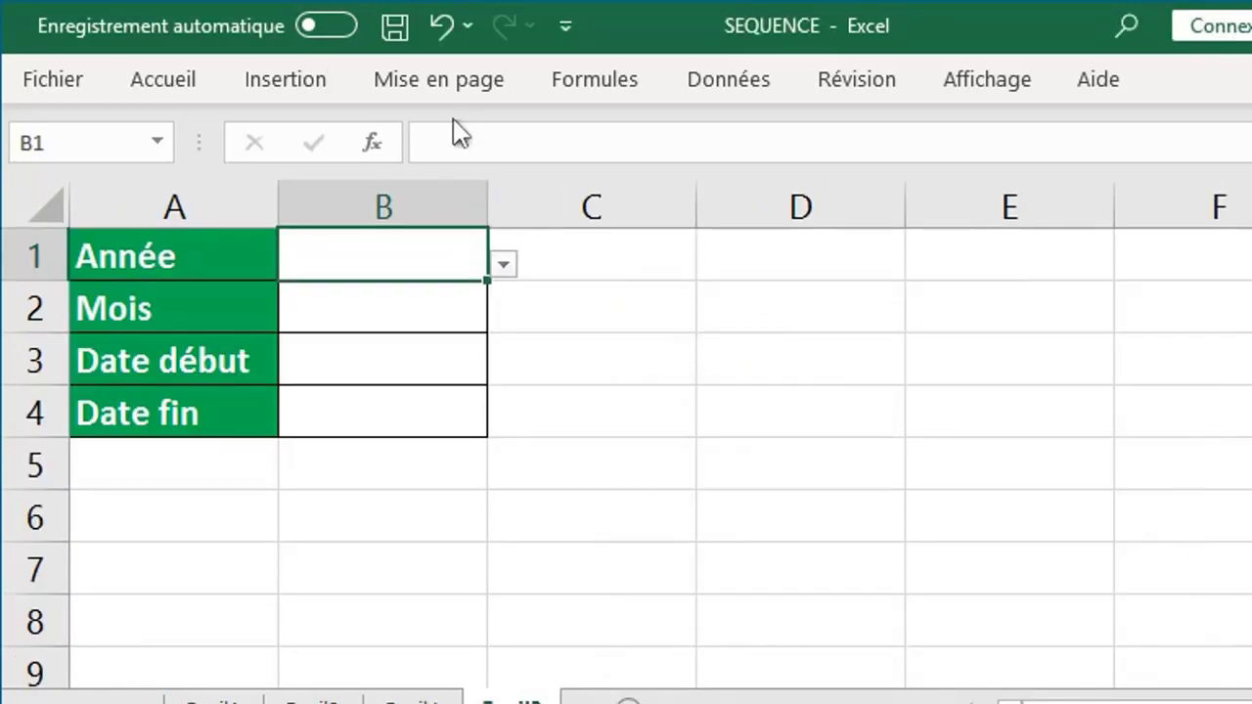
{"action": "left_click", "coordinate": [504, 267]}
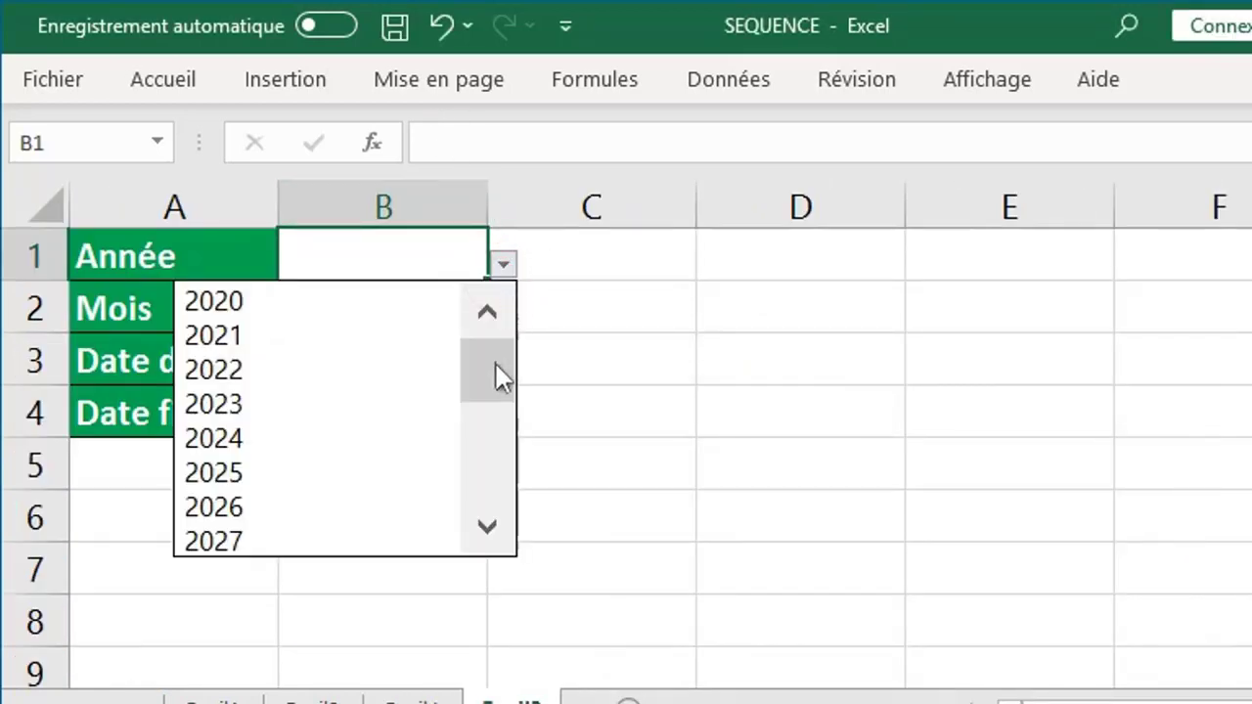
{"action": "left_click_drag", "start_coordinate": [495, 375], "coordinate": [508, 509]}
{"action": "left_click", "coordinate": [677, 455]}
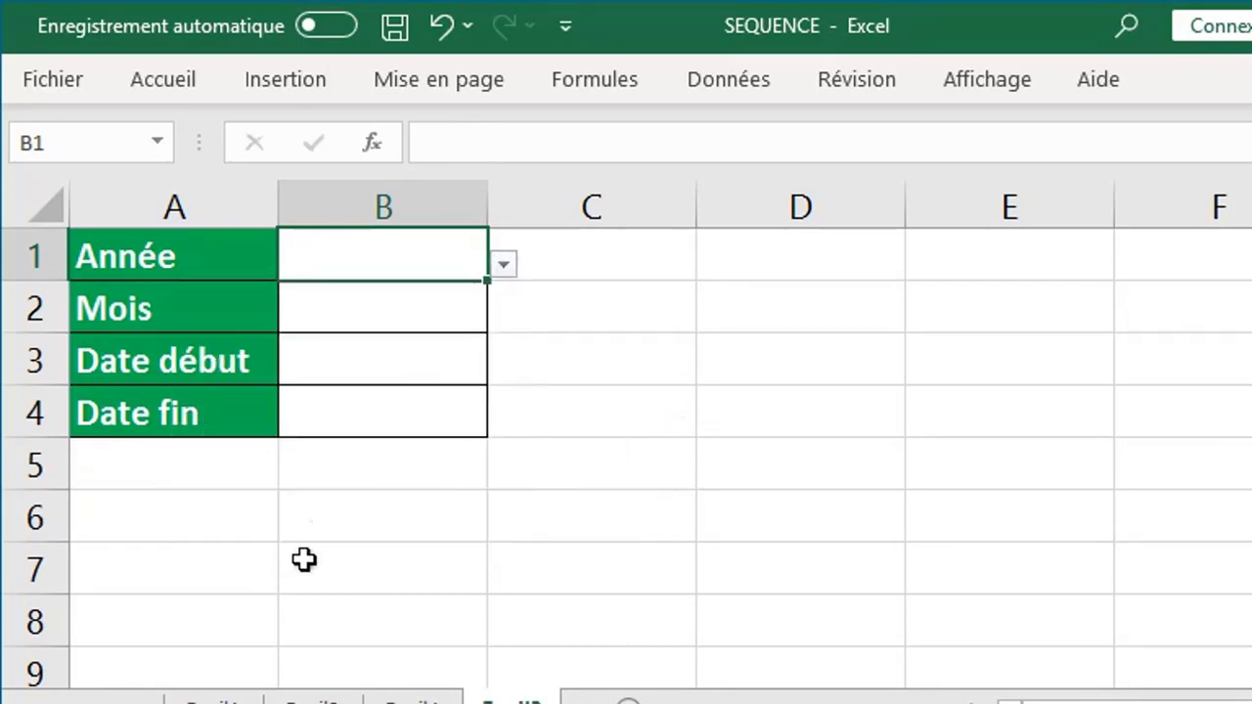
- Restrict the Mois cell B2 to a Liste data validation with source =Feuil4!$B$2#
{"action": "left_click", "coordinate": [416, 312]}
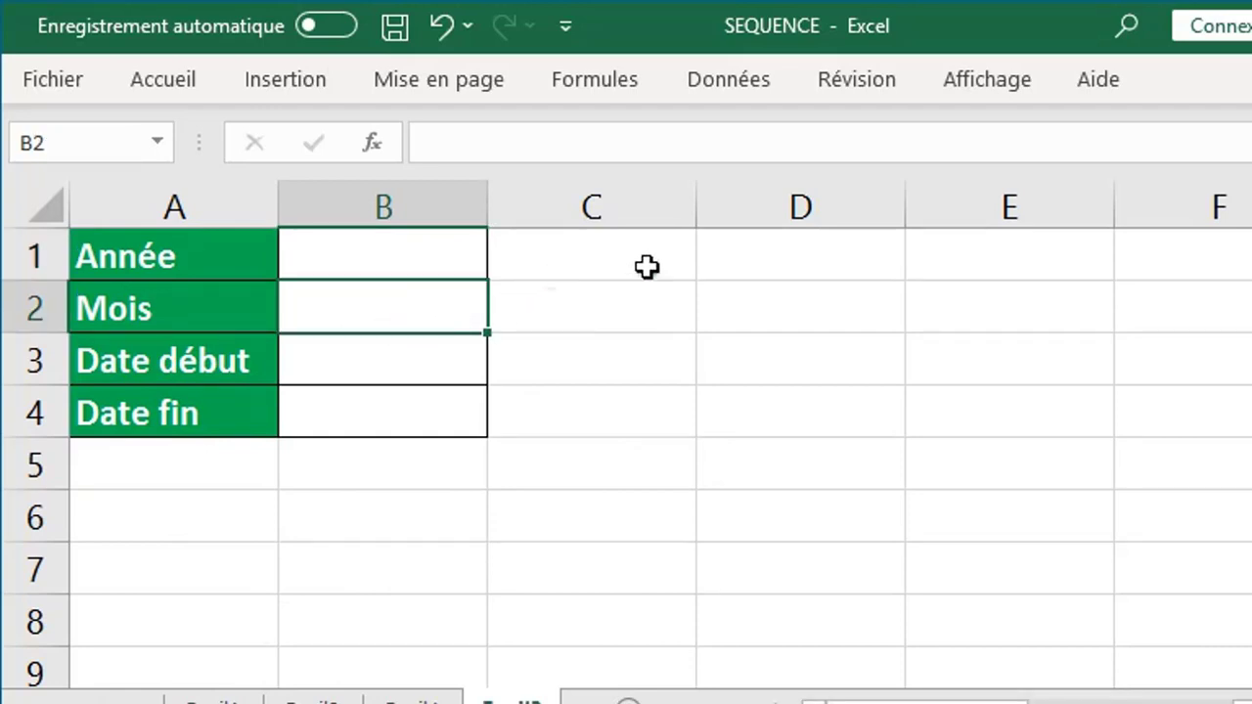
{"action": "left_click", "coordinate": [731, 83]}
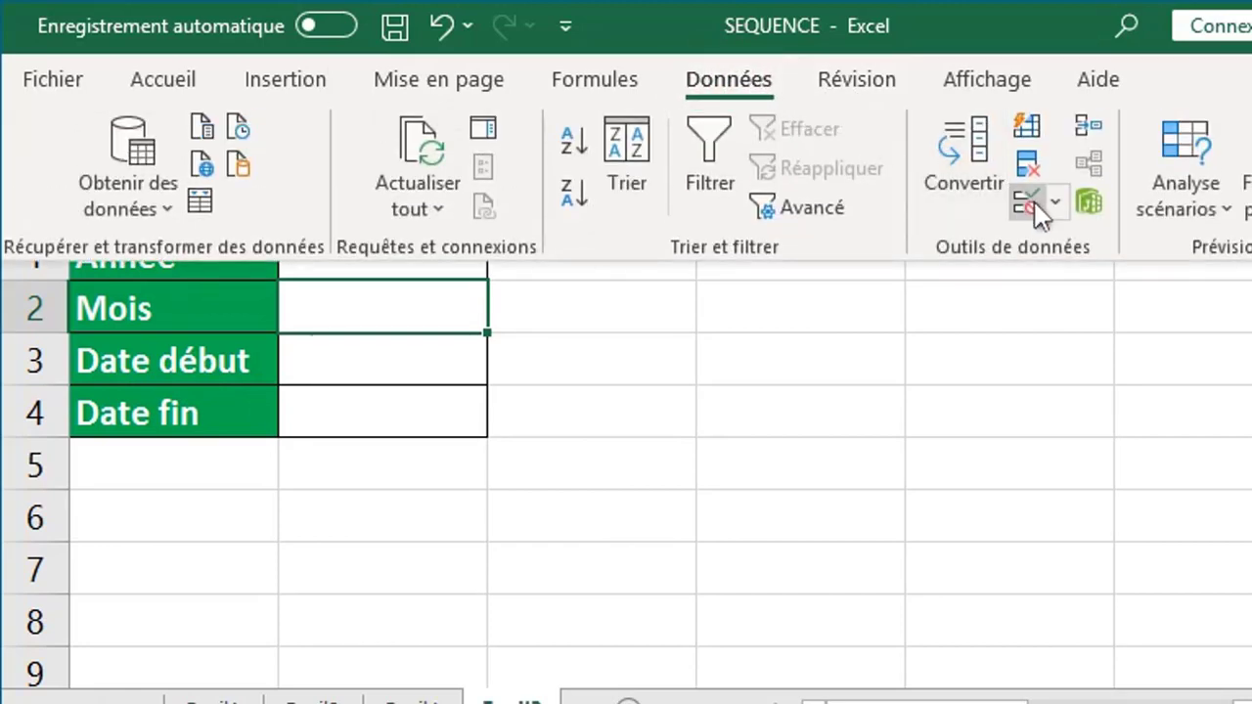
{"action": "left_click", "coordinate": [1033, 200]}
{"action": "left_click", "coordinate": [853, 383]}
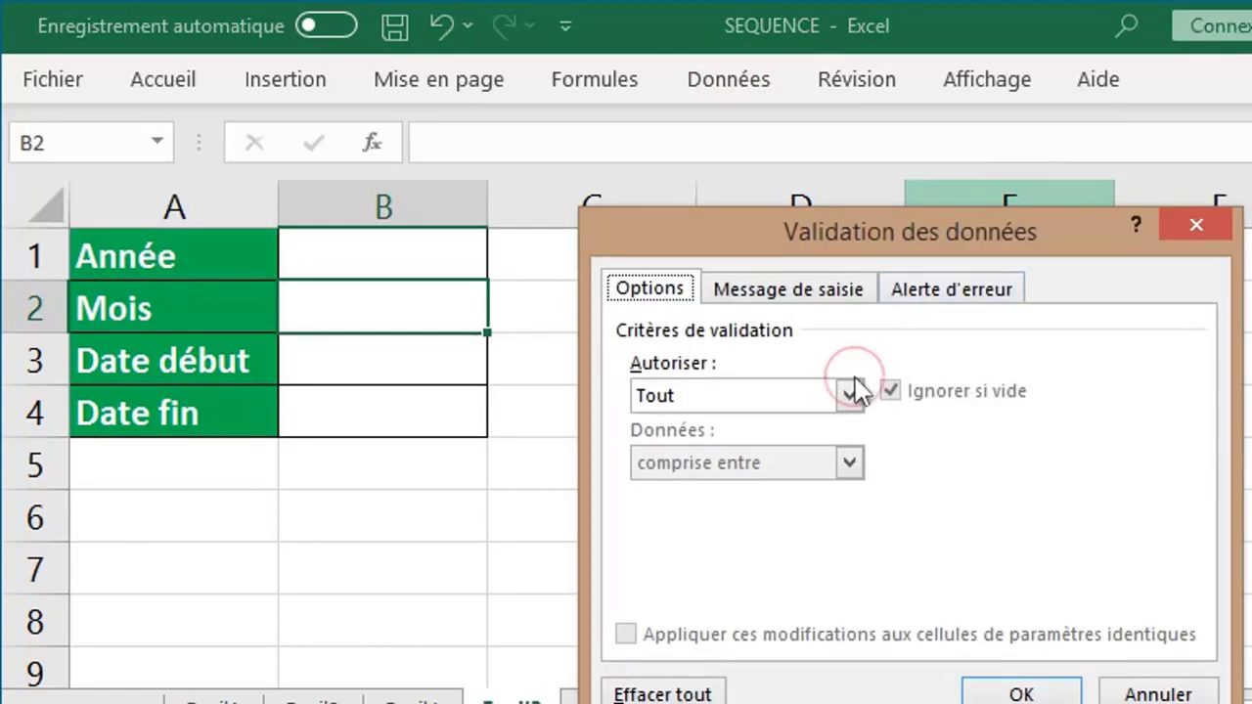
{"action": "left_click", "coordinate": [718, 495]}
{"action": "left_click", "coordinate": [410, 700]}
{"action": "left_click", "coordinate": [237, 262]}
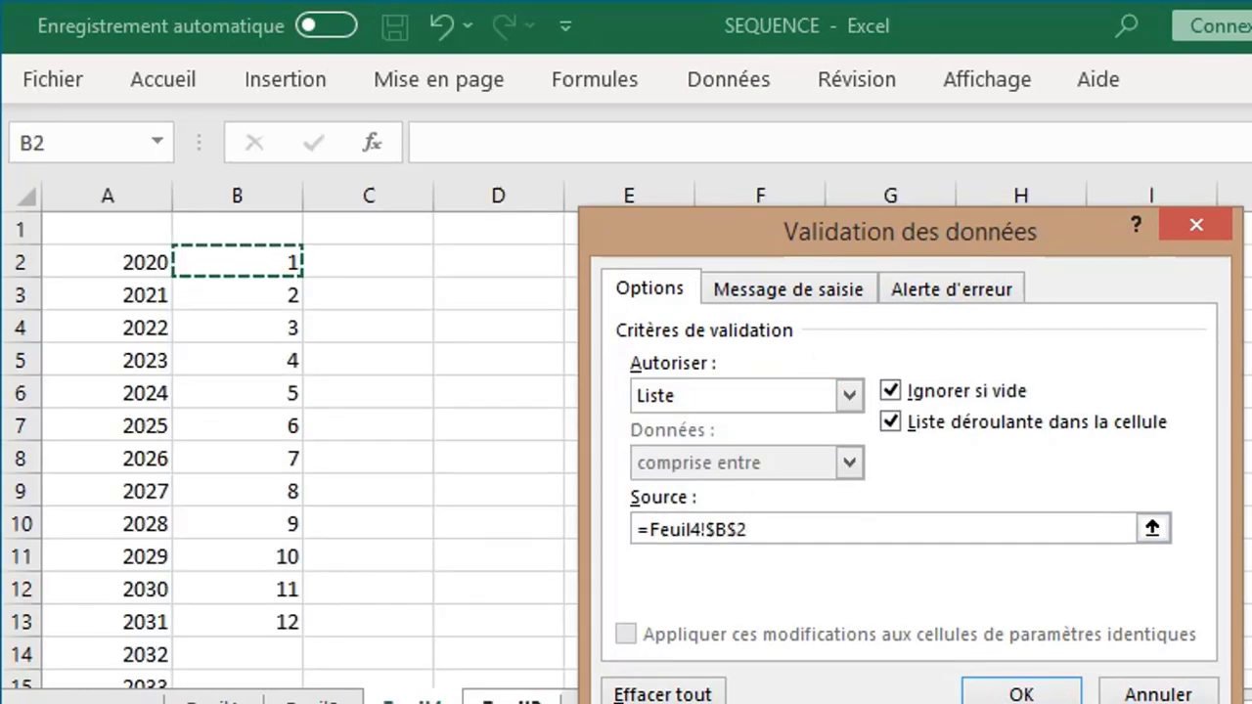
{"action": "type", "text": "#"}
{"action": "left_click", "coordinate": [1044, 683]}
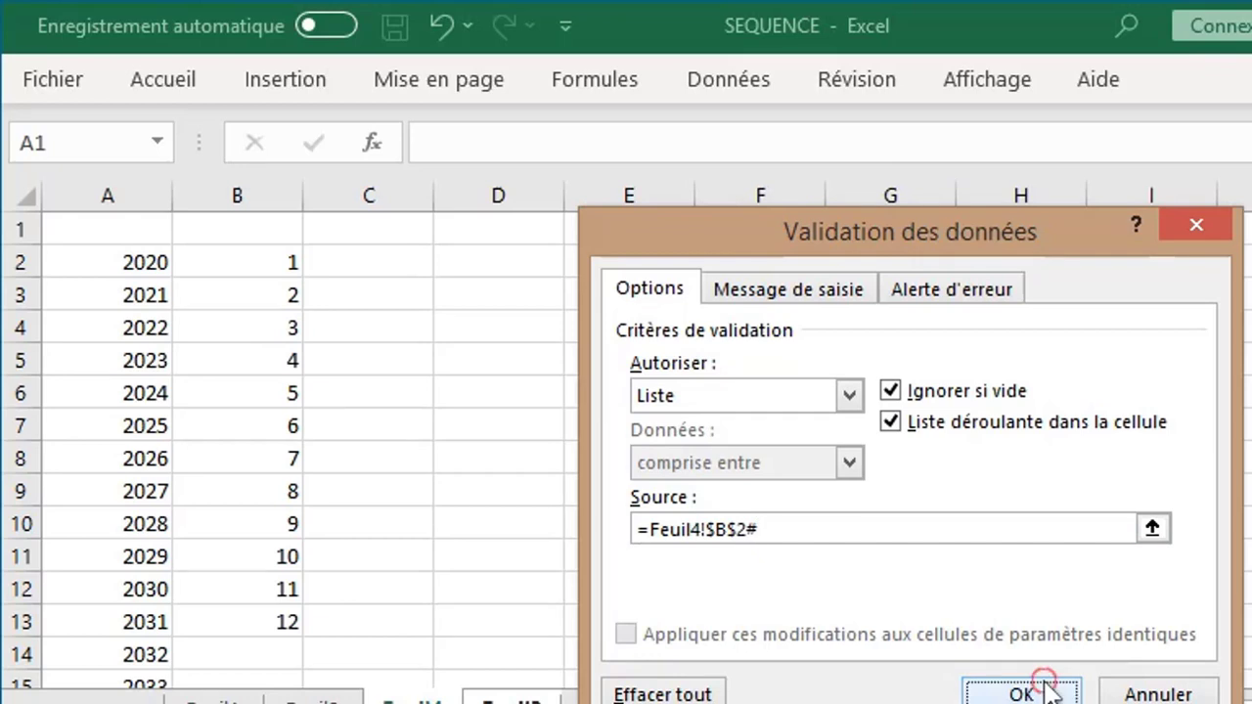
- Choose 2 as the Mois and 2021 as the Année from their drop-down lists
{"action": "left_click", "coordinate": [501, 319]}
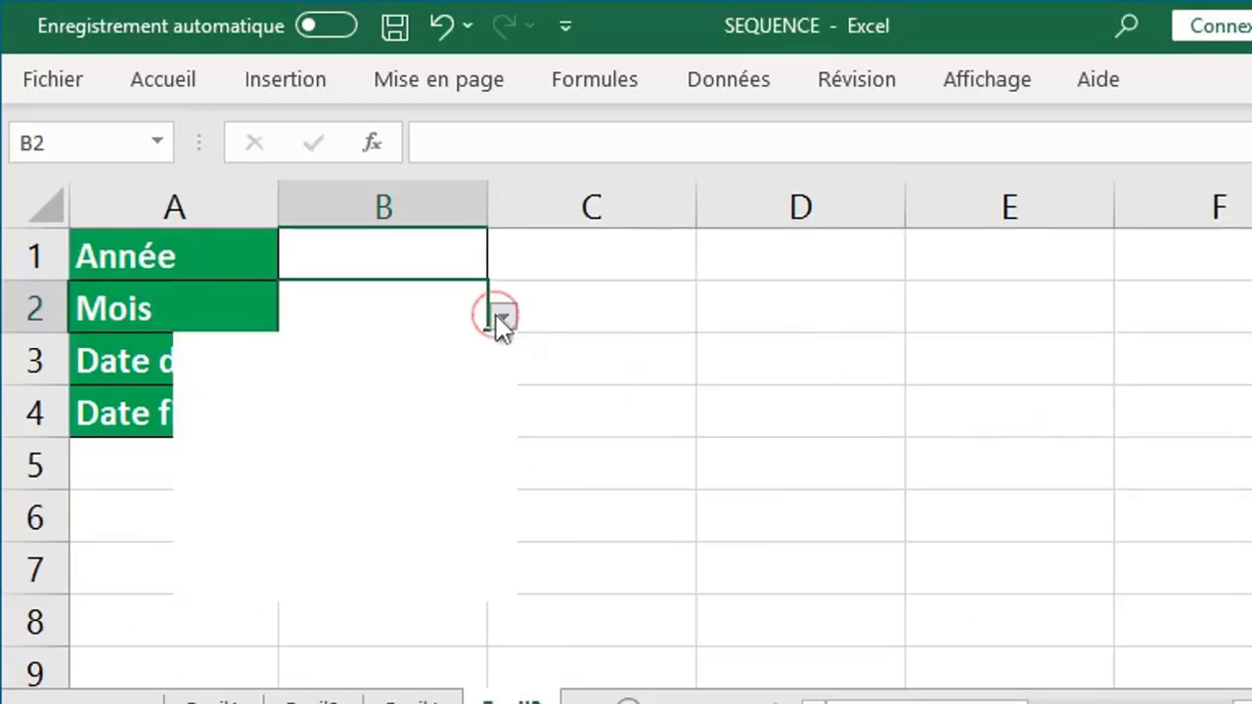
{"action": "left_click", "coordinate": [400, 396]}
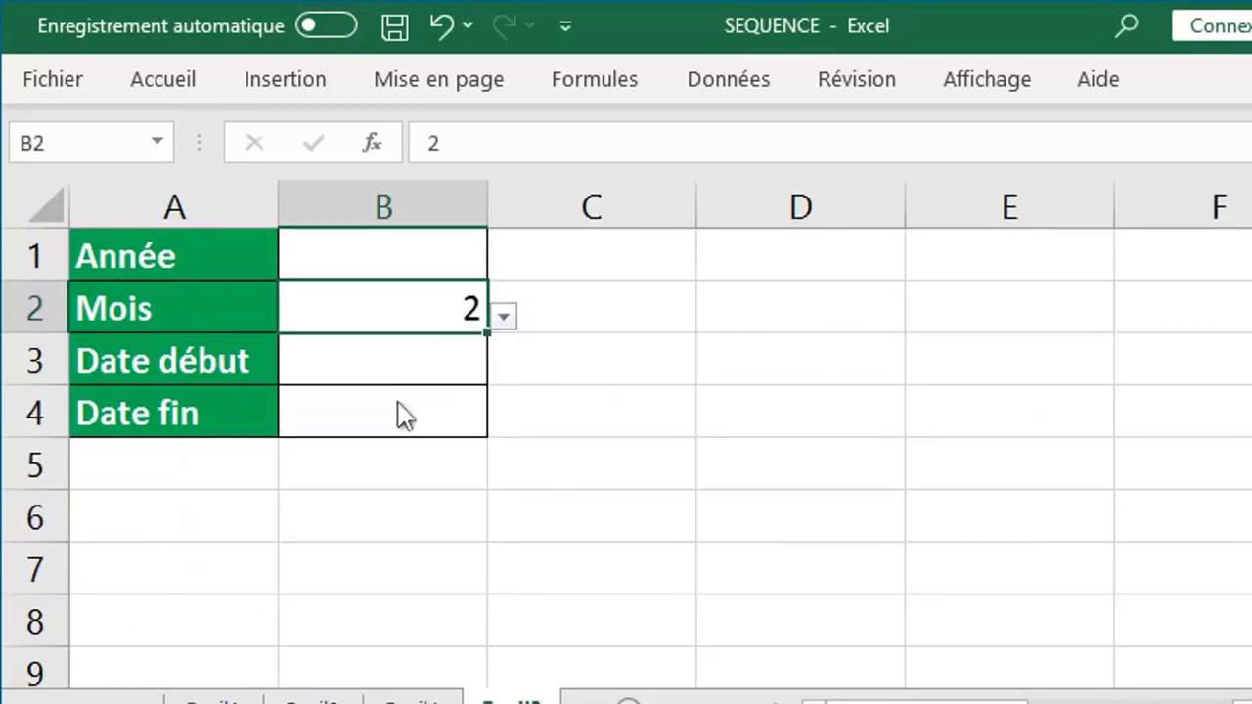
{"action": "left_click", "coordinate": [423, 257]}
{"action": "left_click", "coordinate": [501, 265]}
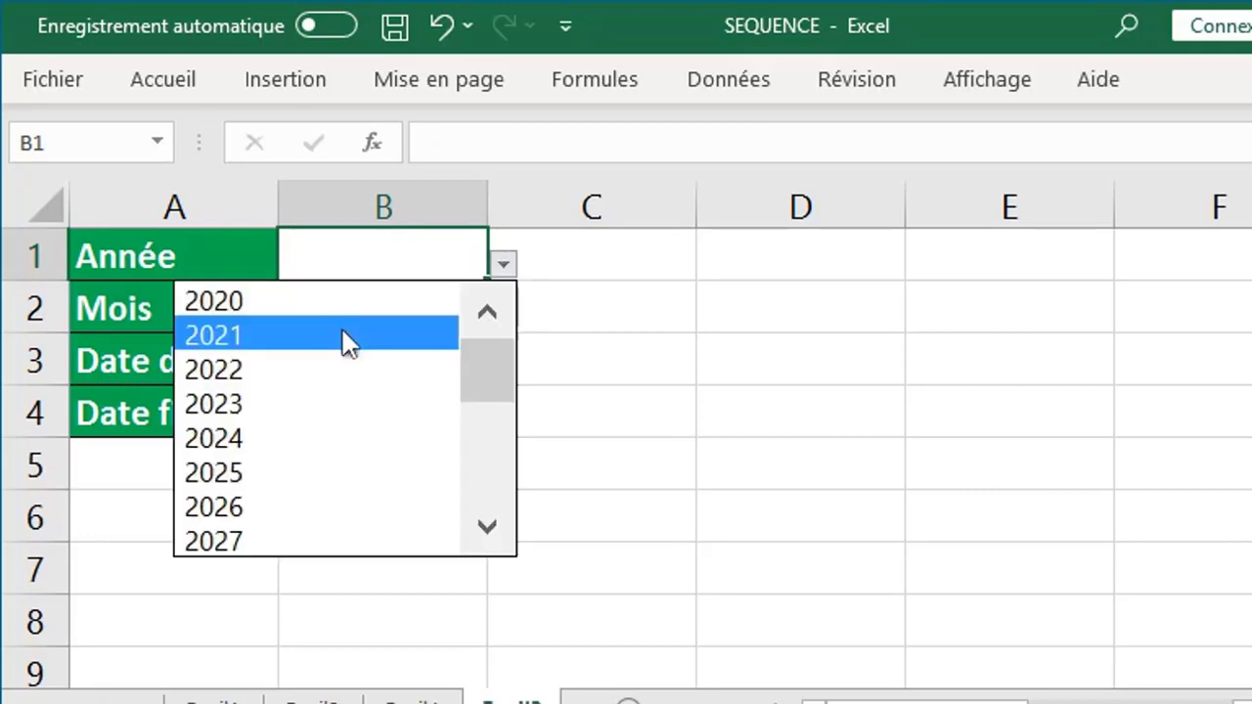
{"action": "left_click", "coordinate": [349, 338]}
{"action": "left_click", "coordinate": [353, 368]}
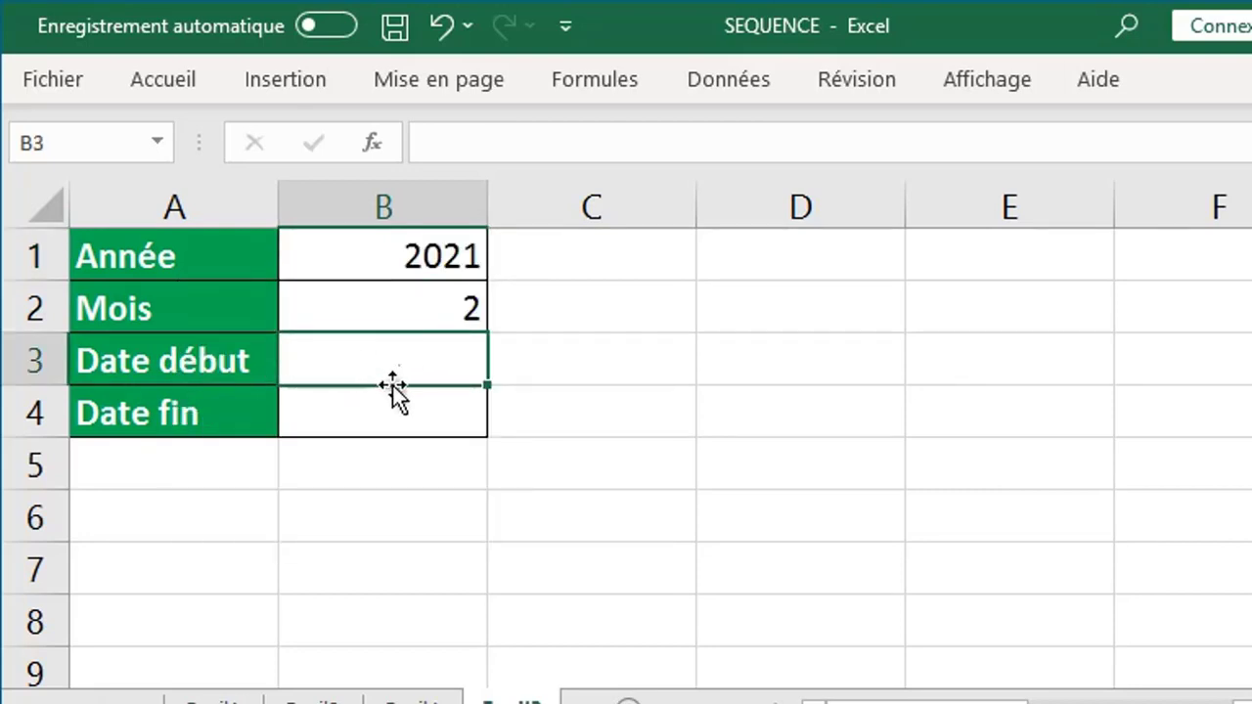
- Calculate the Date début in cell B3 by entering =DATE(B1;B2;1)
{"action": "type", "text": "="}
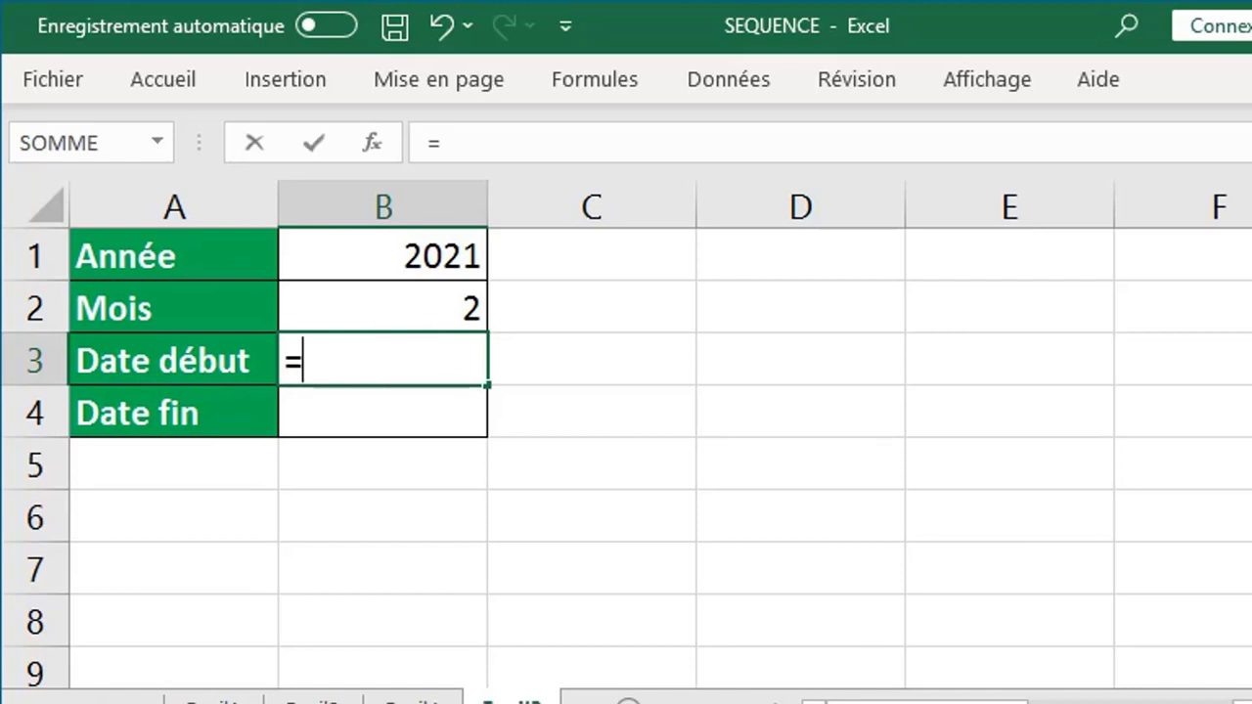
{"action": "type", "text": "d"}
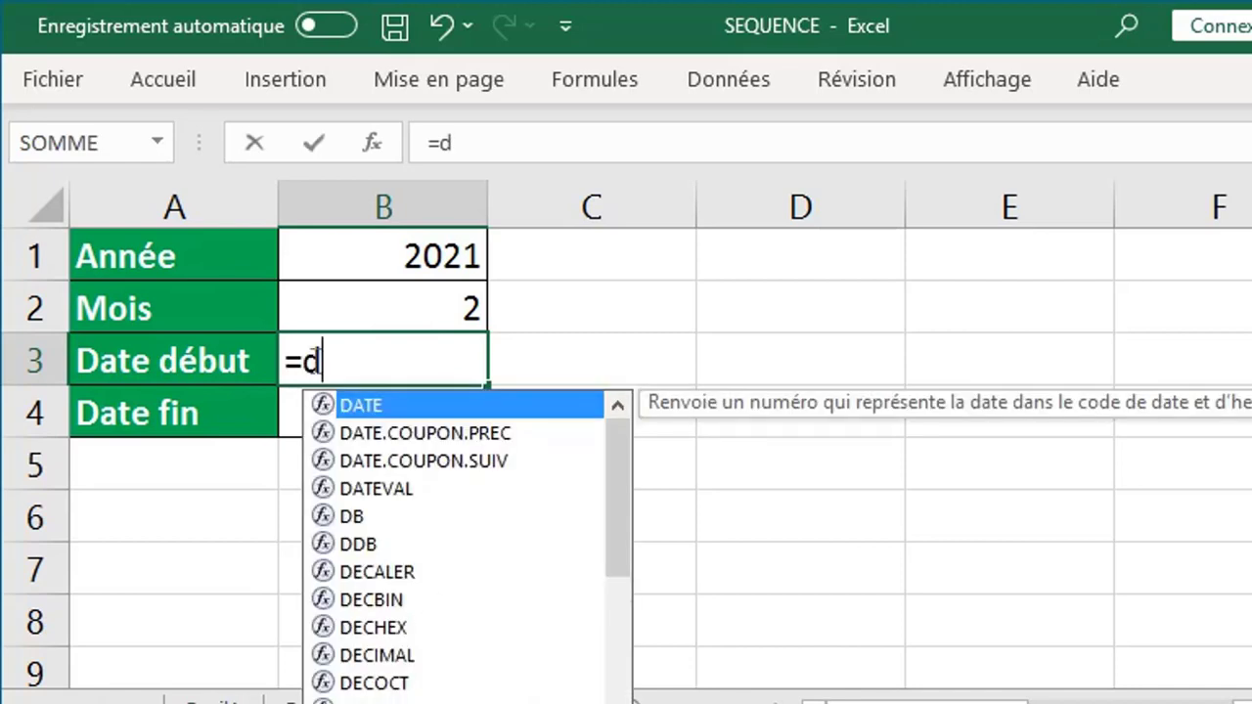
{"action": "double_click", "coordinate": [386, 406]}
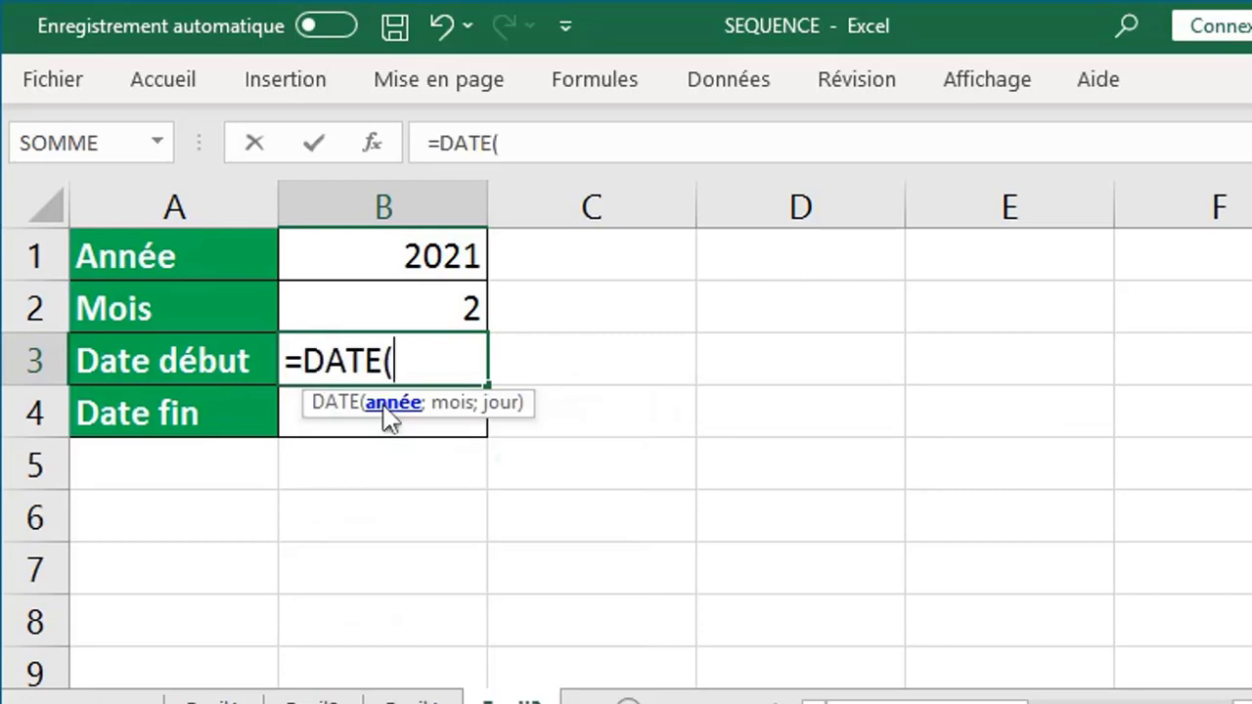
{"action": "left_click", "coordinate": [433, 256]}
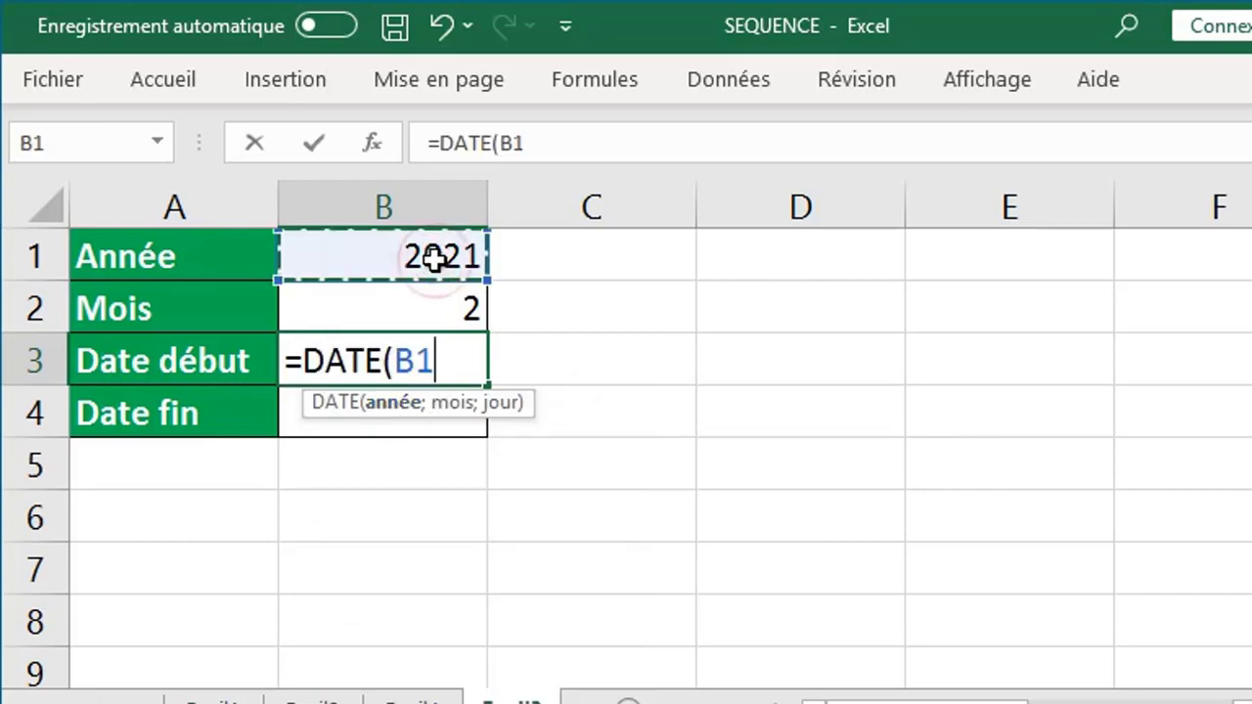
{"action": "type", "text": ";"}
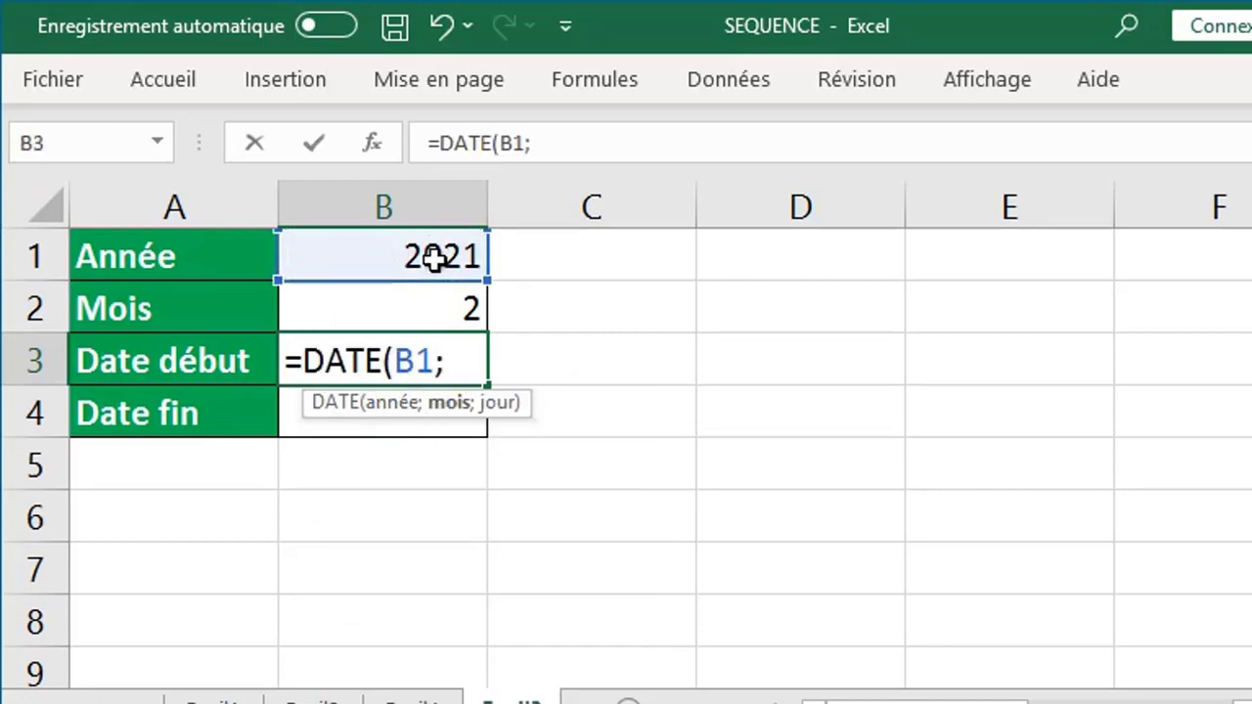
{"action": "left_click", "coordinate": [443, 309]}
{"action": "type", "text": ";"}
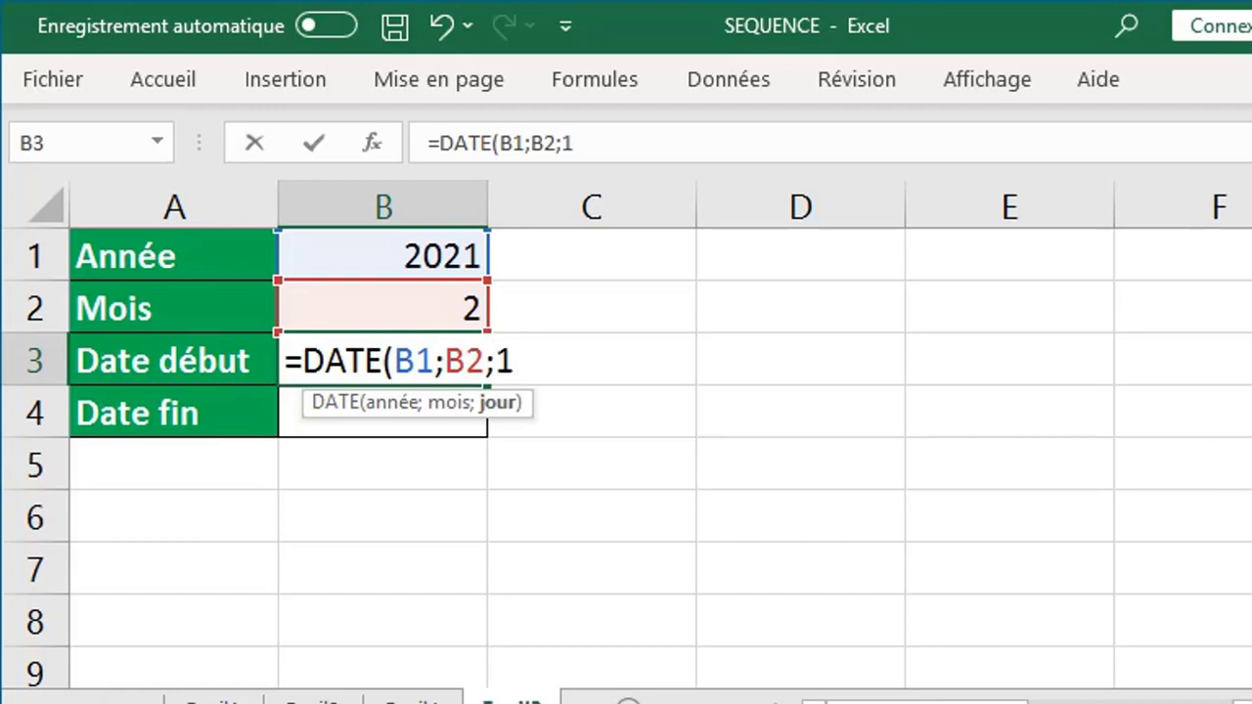
{"action": "type", "text": "1)"}
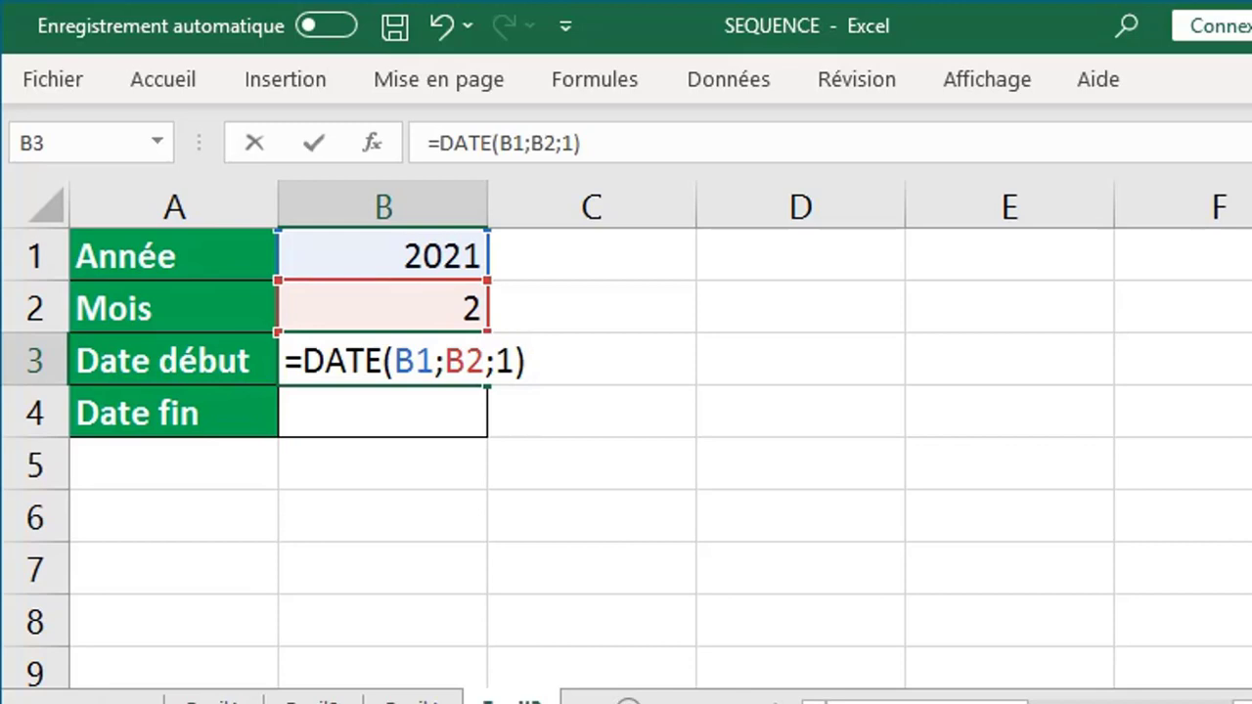
{"action": "key", "text": "Return"}
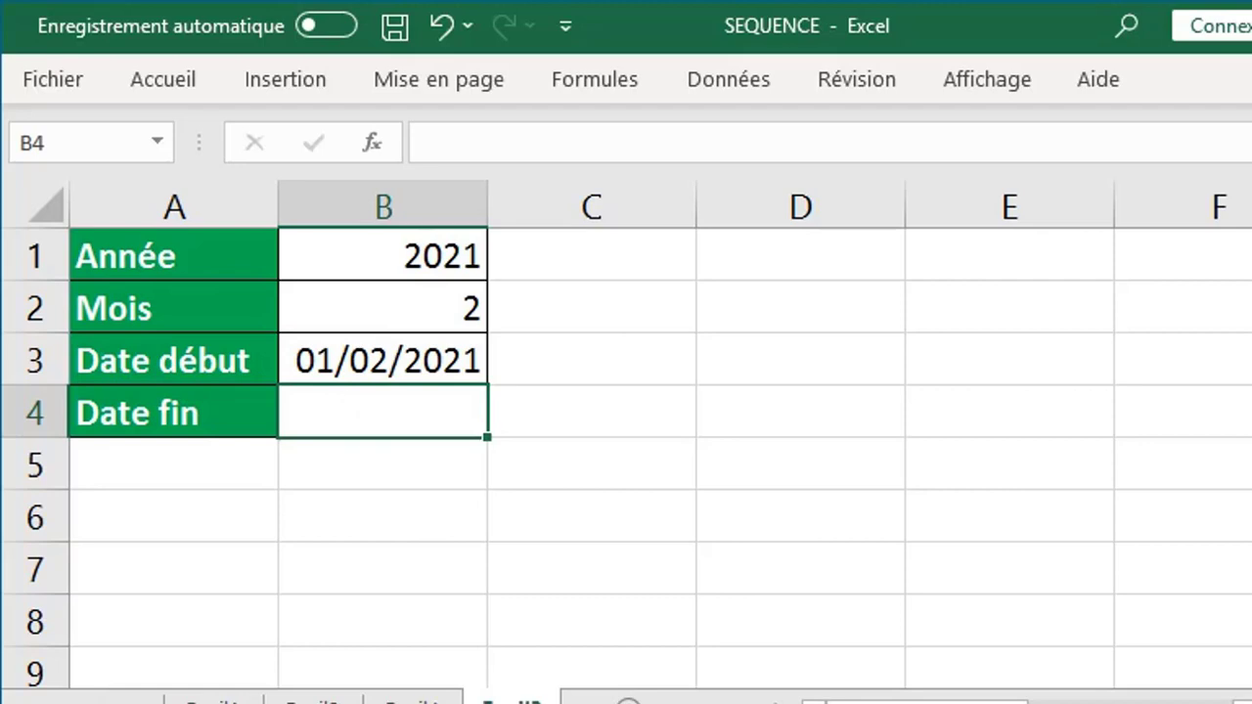
- Calculate the Date fin in cell B4 as the last day of the month with =FIN.MOIS(B3;0)
{"action": "type", "text": "="}
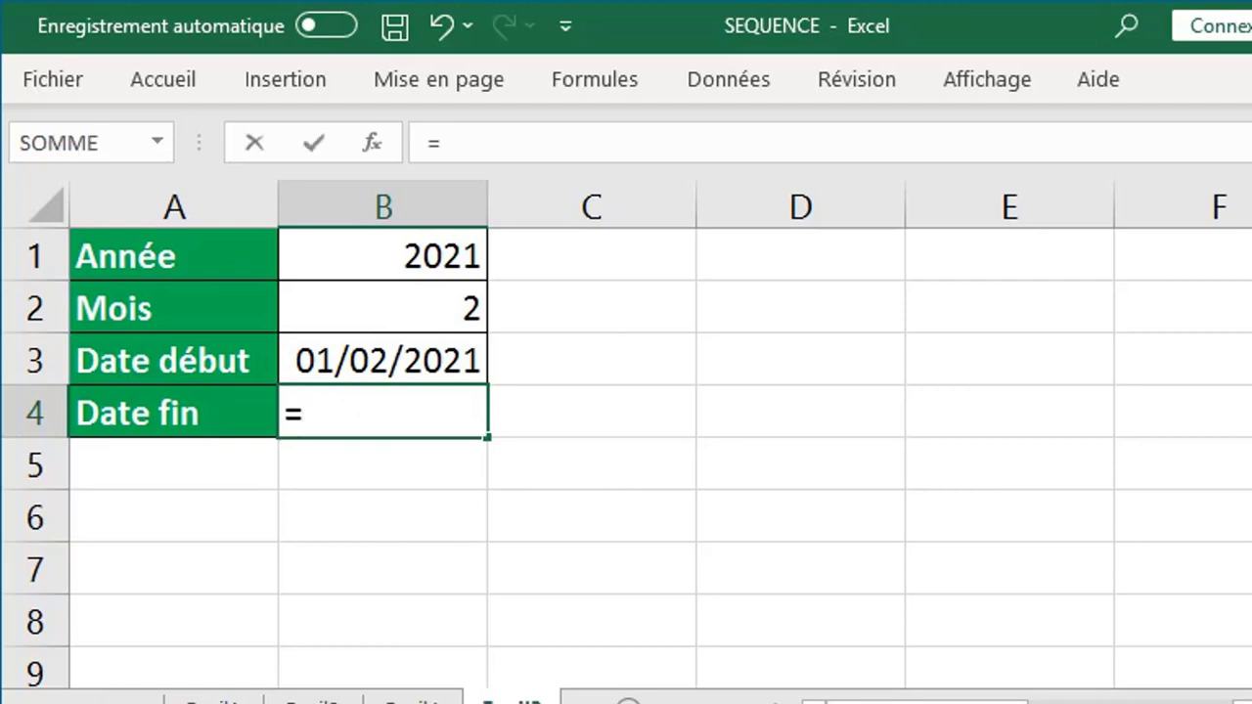
{"action": "type", "text": "f"}
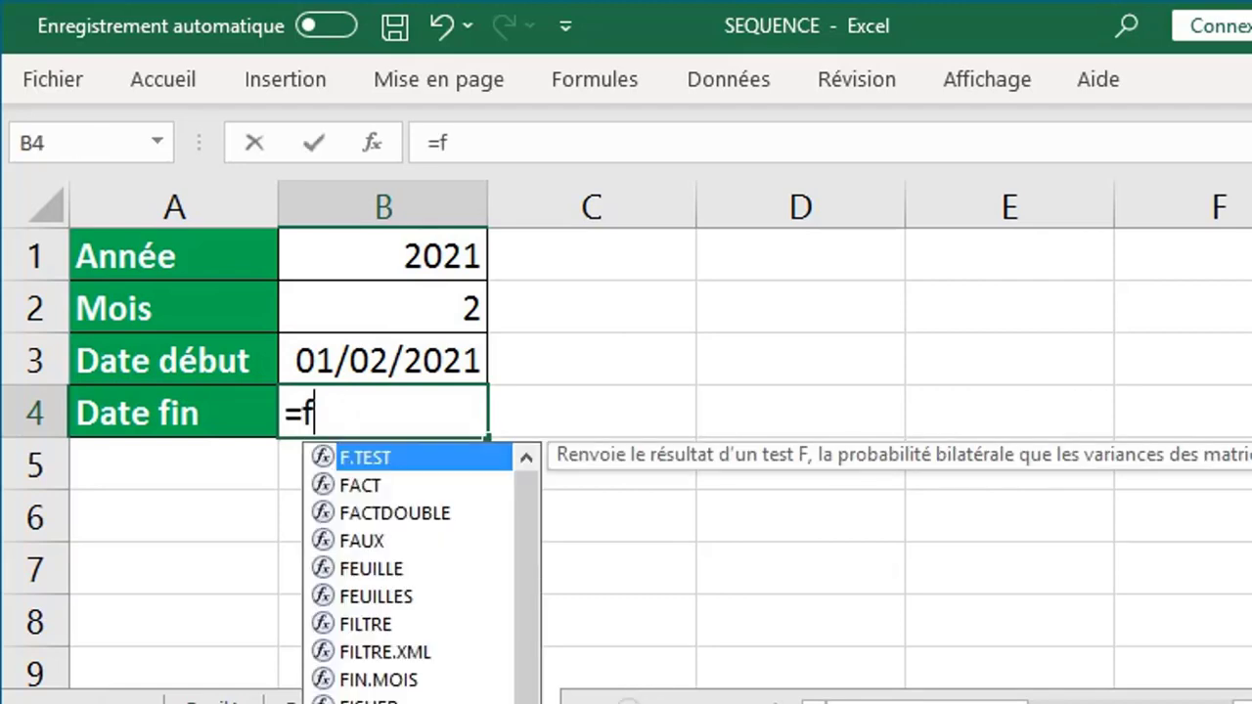
{"action": "type", "text": "i"}
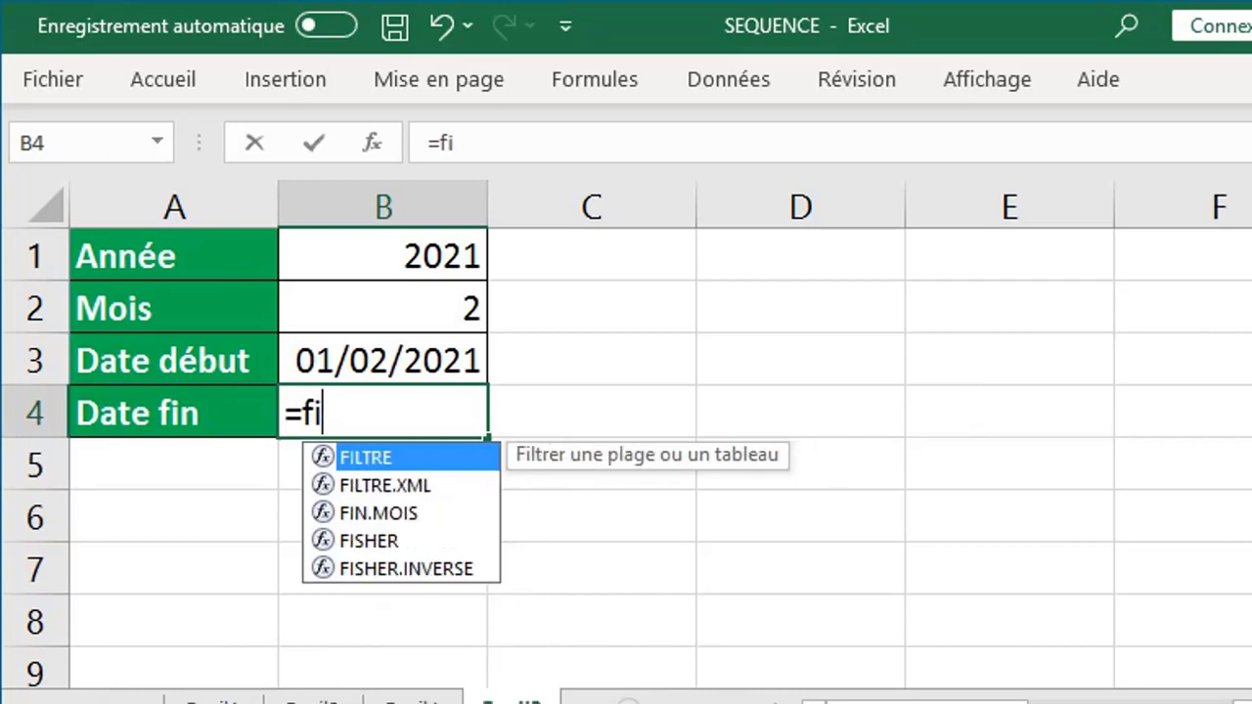
{"action": "type", "text": "n"}
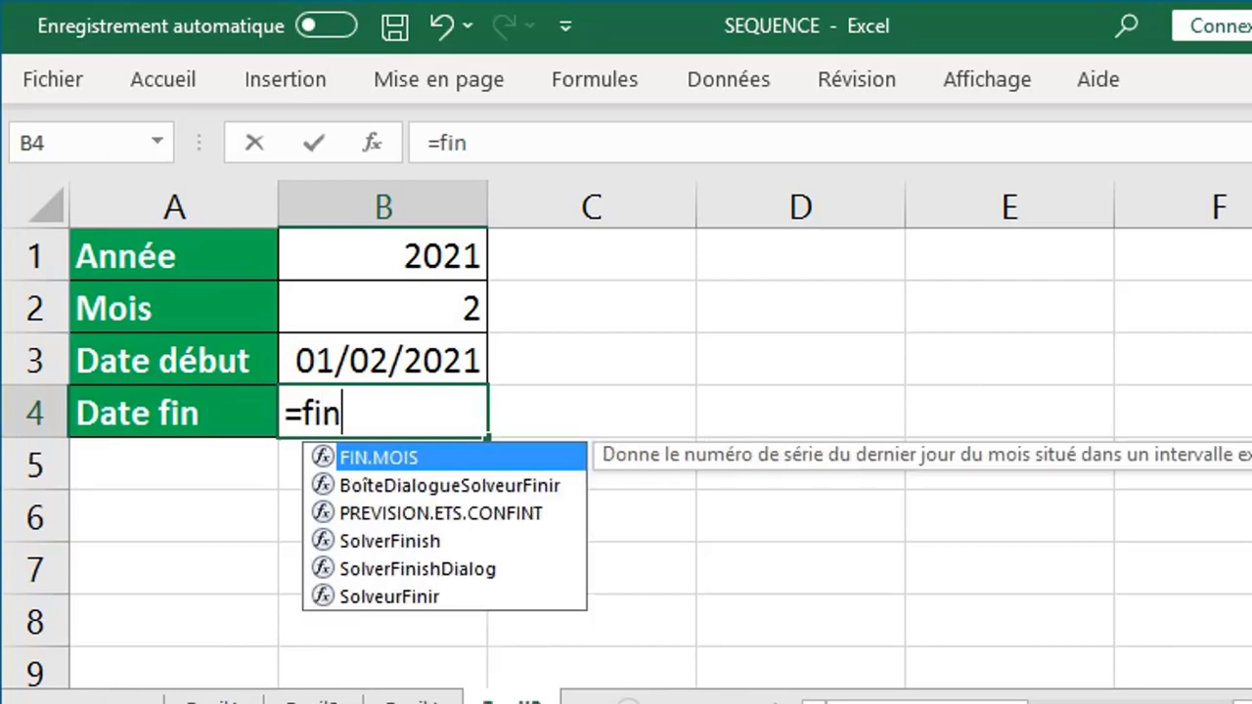
{"action": "double_click", "coordinate": [369, 457]}
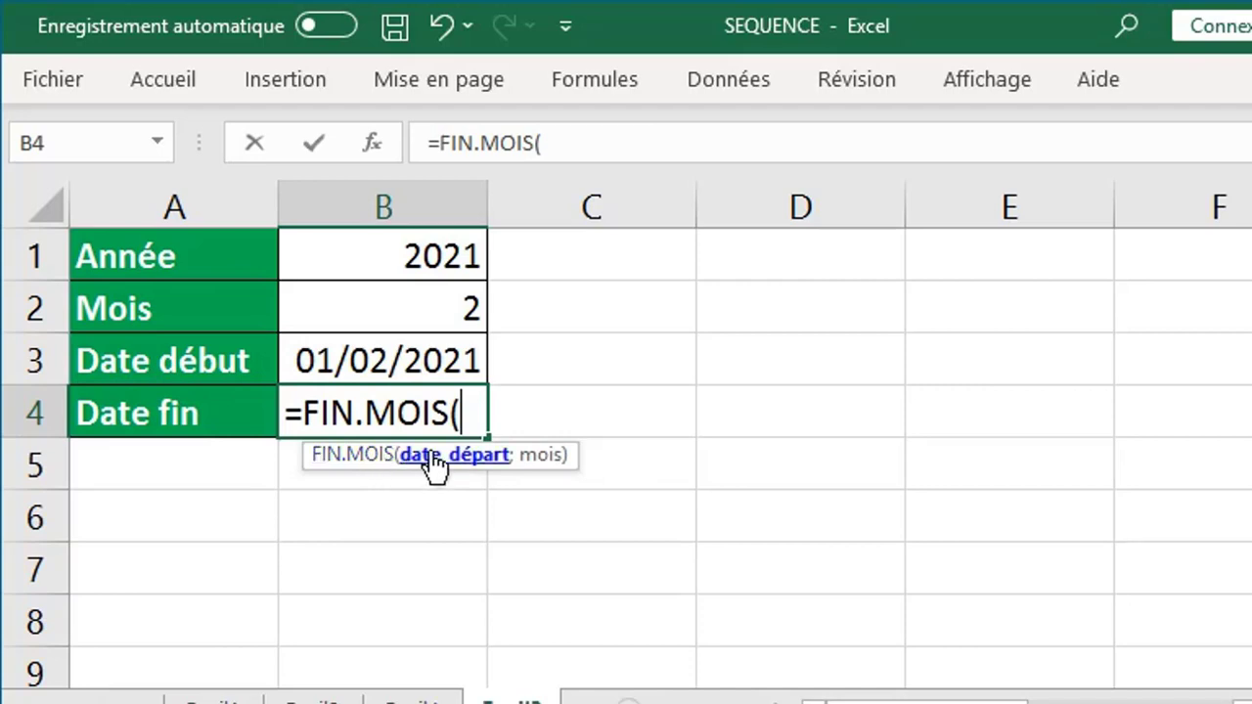
{"action": "left_click", "coordinate": [388, 360]}
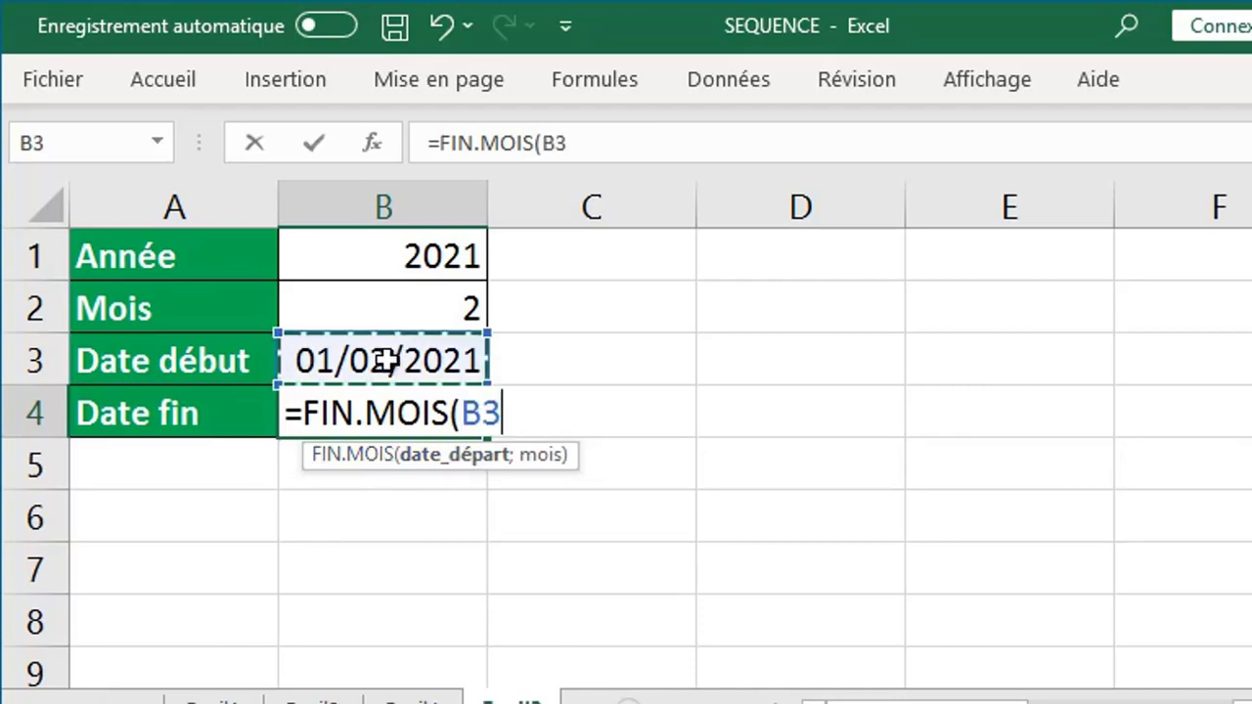
{"action": "type", "text": ";)"}
{"action": "key", "text": "Left"}
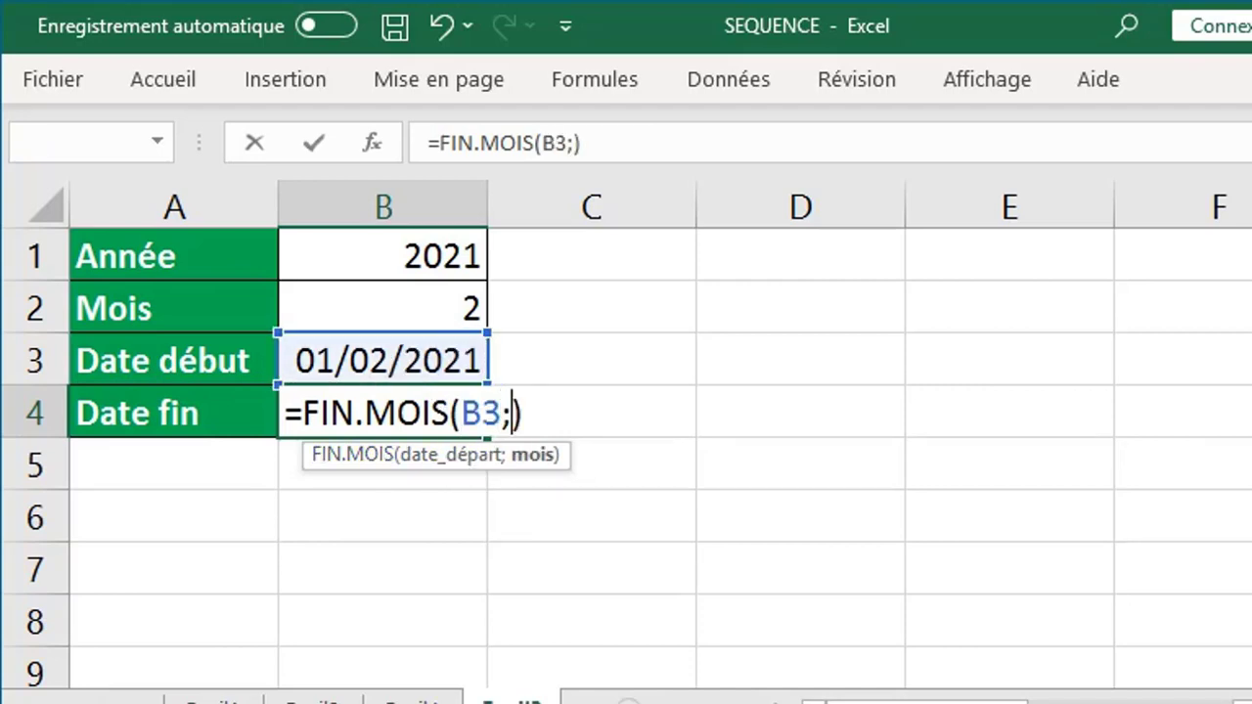
{"action": "type", "text": "0"}
{"action": "key", "text": "Return"}
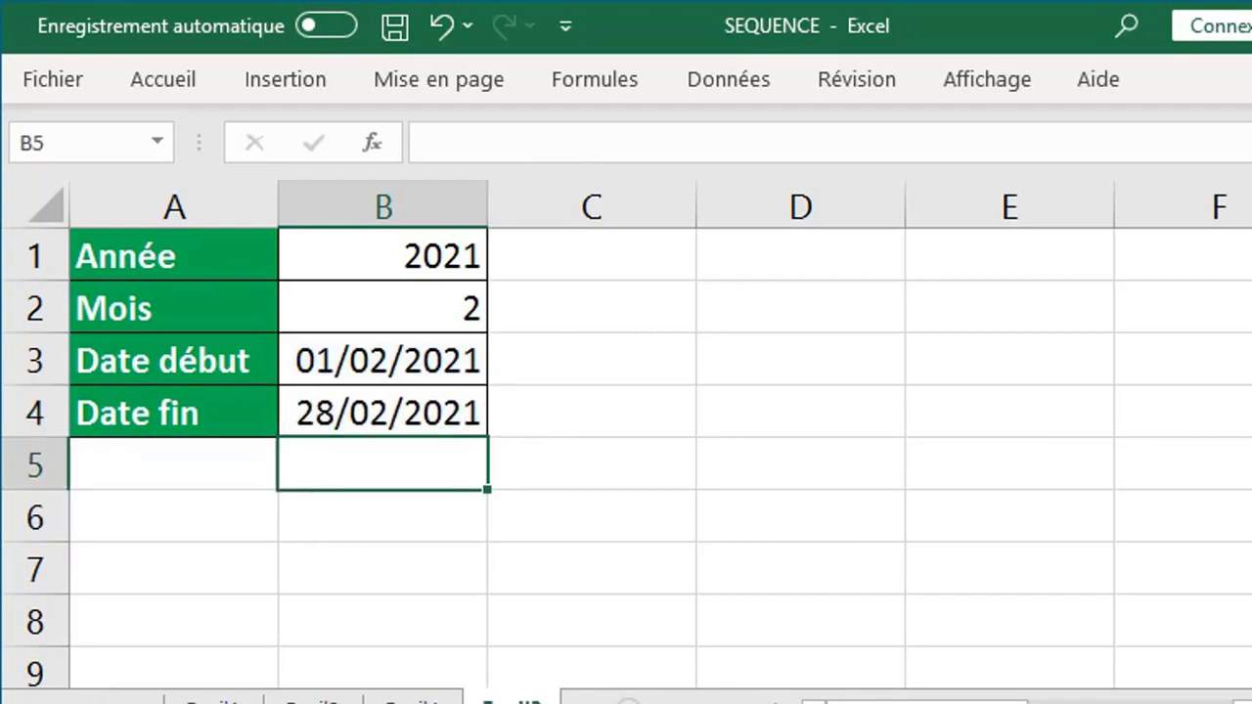
- Choose 5 as the Mois in cell B2 from its drop-down list to test the date formulas
{"action": "left_click", "coordinate": [466, 307]}
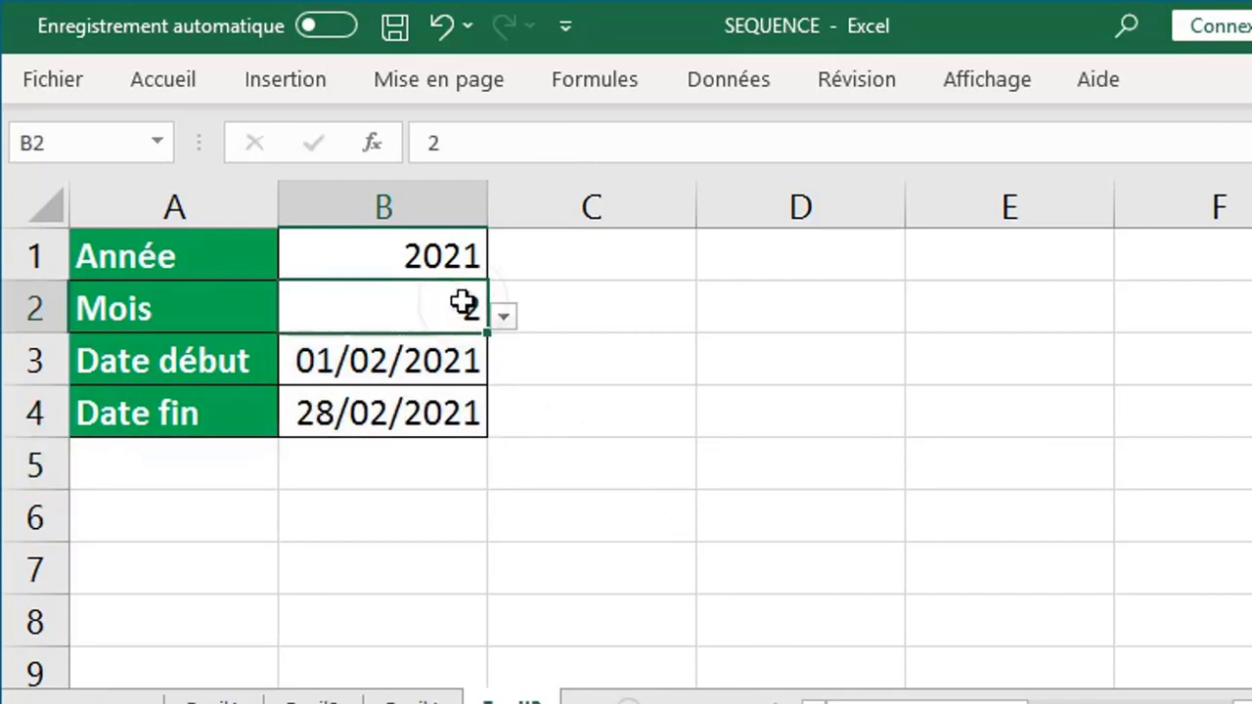
{"action": "left_click", "coordinate": [503, 323]}
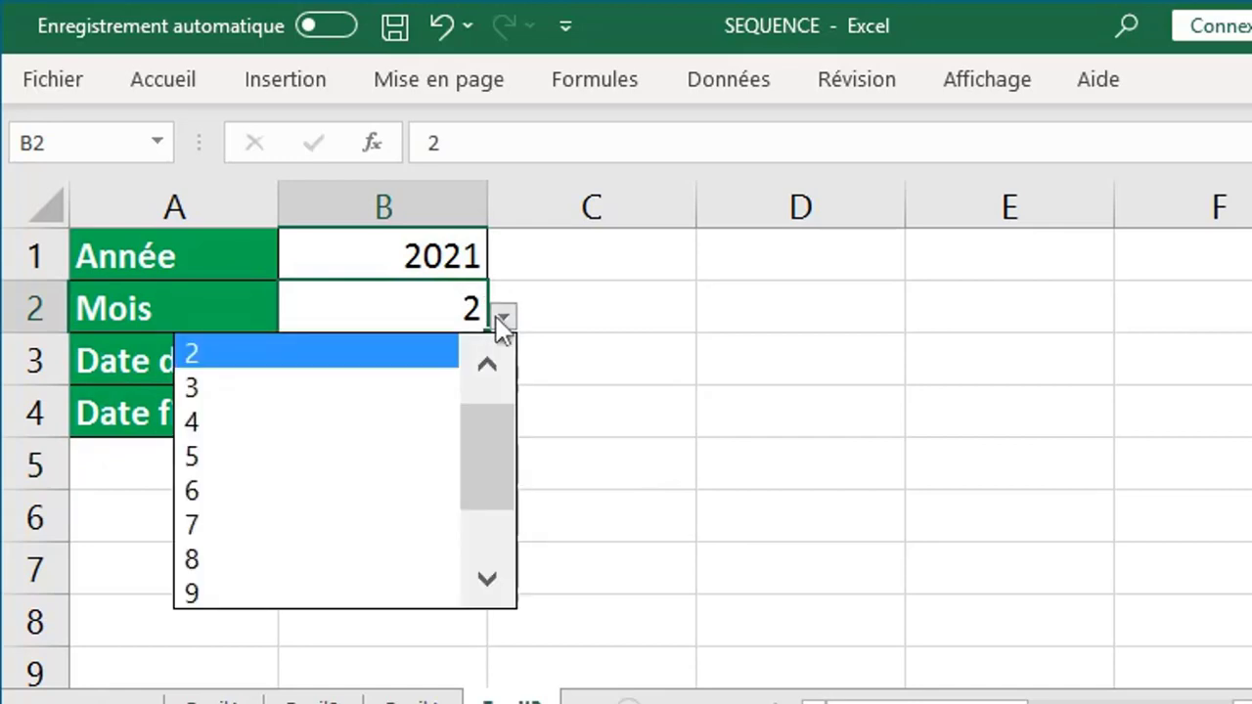
{"action": "left_click", "coordinate": [357, 419]}
{"action": "left_click", "coordinate": [505, 319]}
{"action": "left_click", "coordinate": [358, 391]}
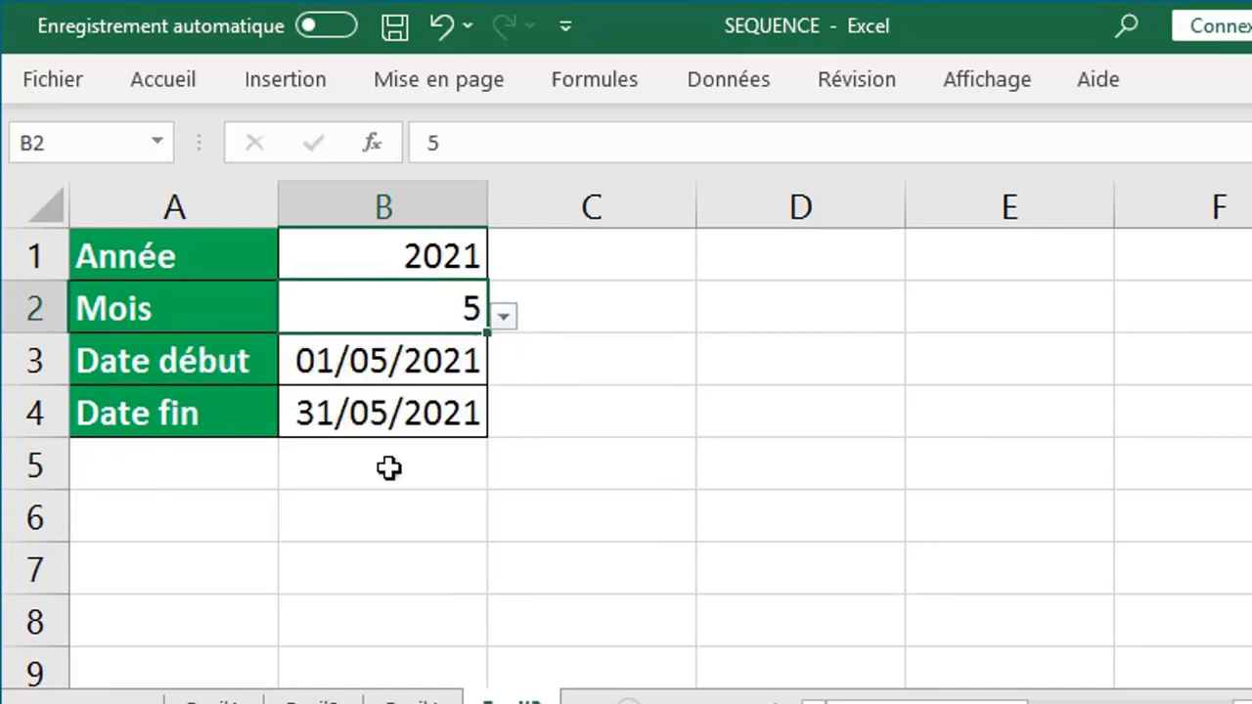
- Begin a SEQUENCE formula in cell A6 with JOURS(B4;B3) as its number of rows
{"action": "scroll", "coordinate": [626, 435], "scroll_direction": "down", "scroll_amount": 5}
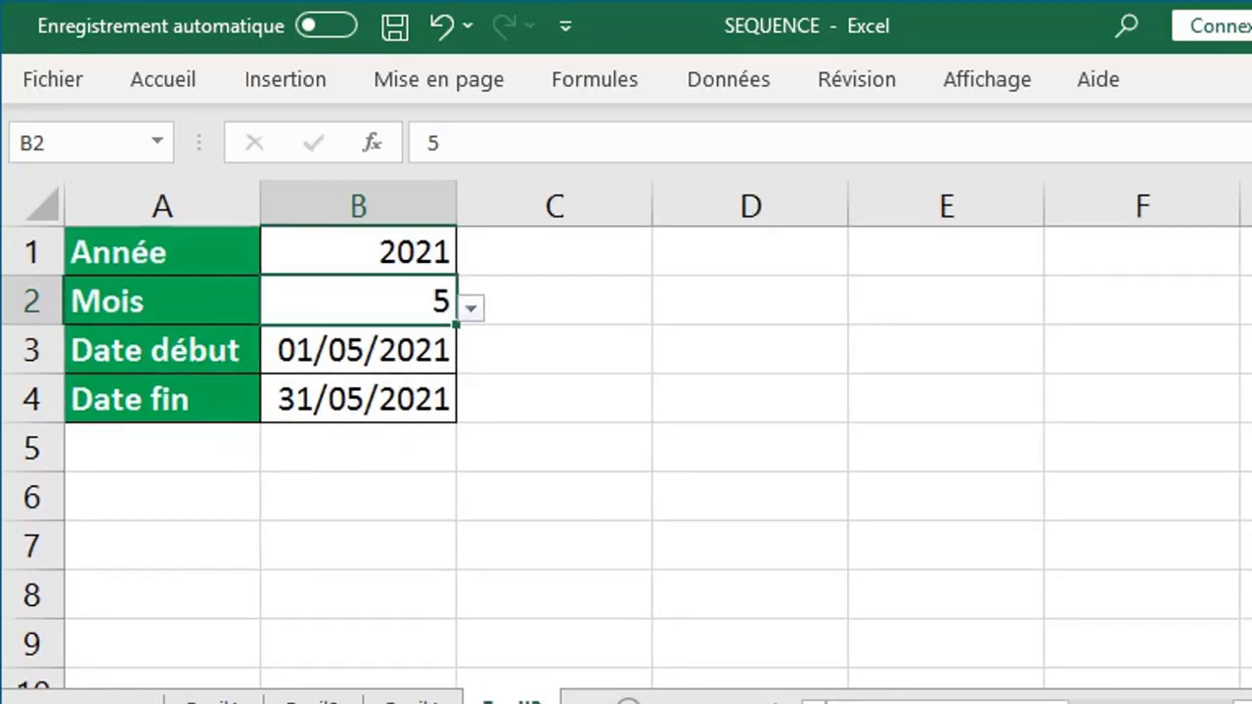
{"action": "left_click", "coordinate": [137, 419]}
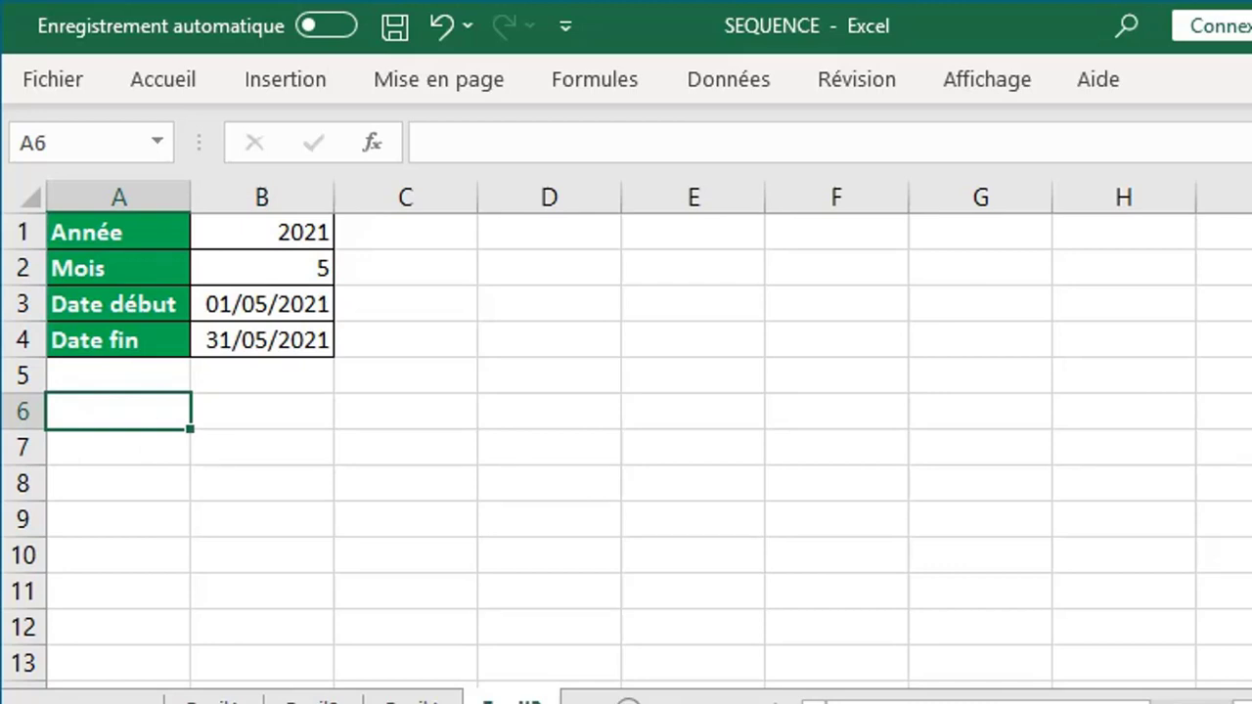
{"action": "type", "text": "=s"}
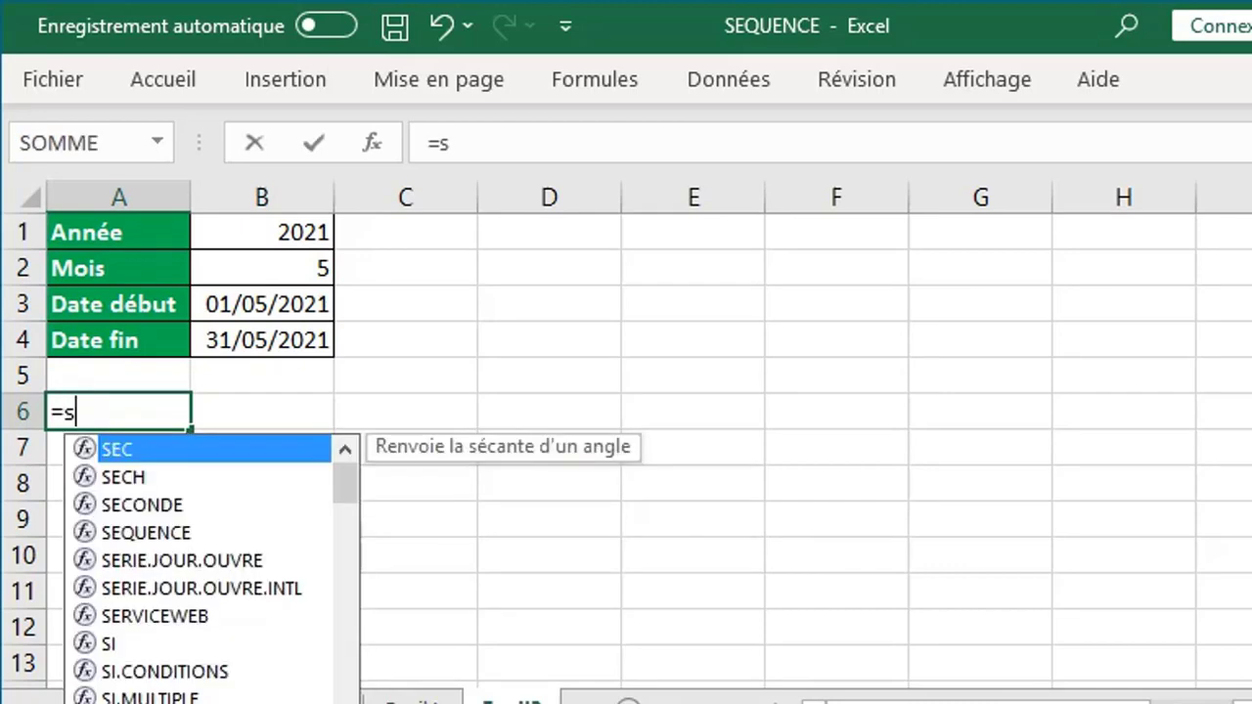
{"action": "type", "text": "eq"}
{"action": "double_click", "coordinate": [155, 450]}
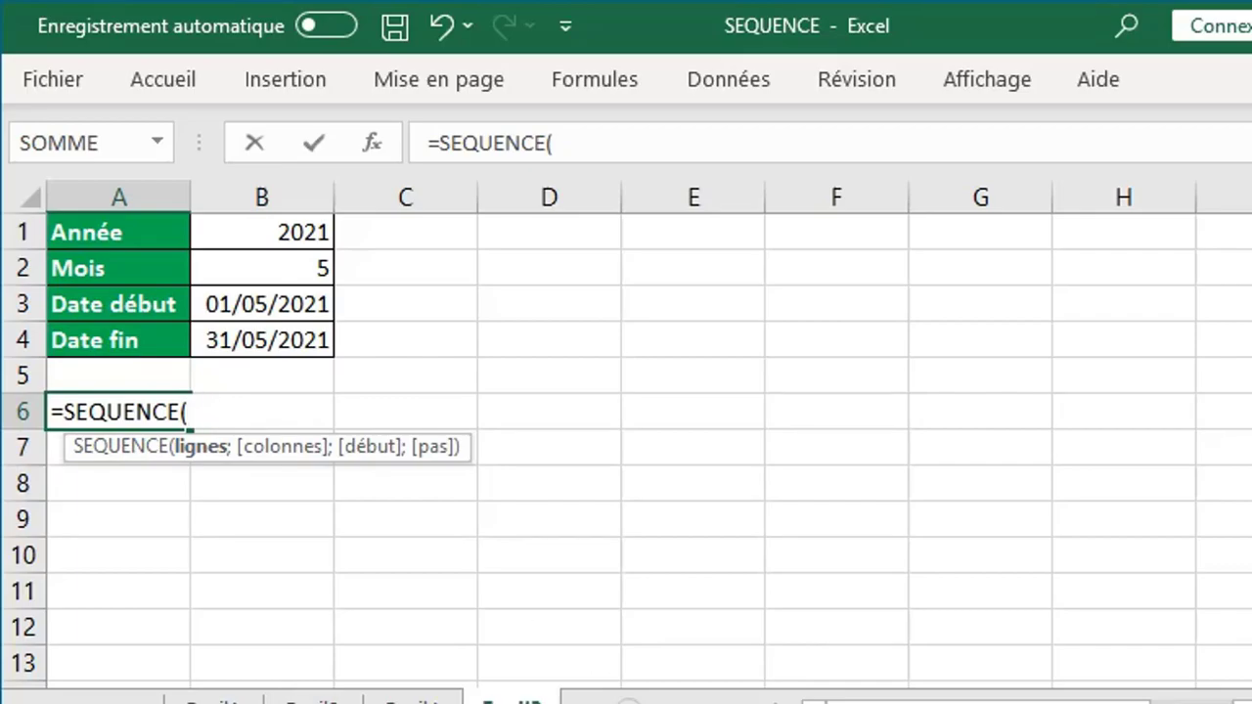
{"action": "type", "text": "j"}
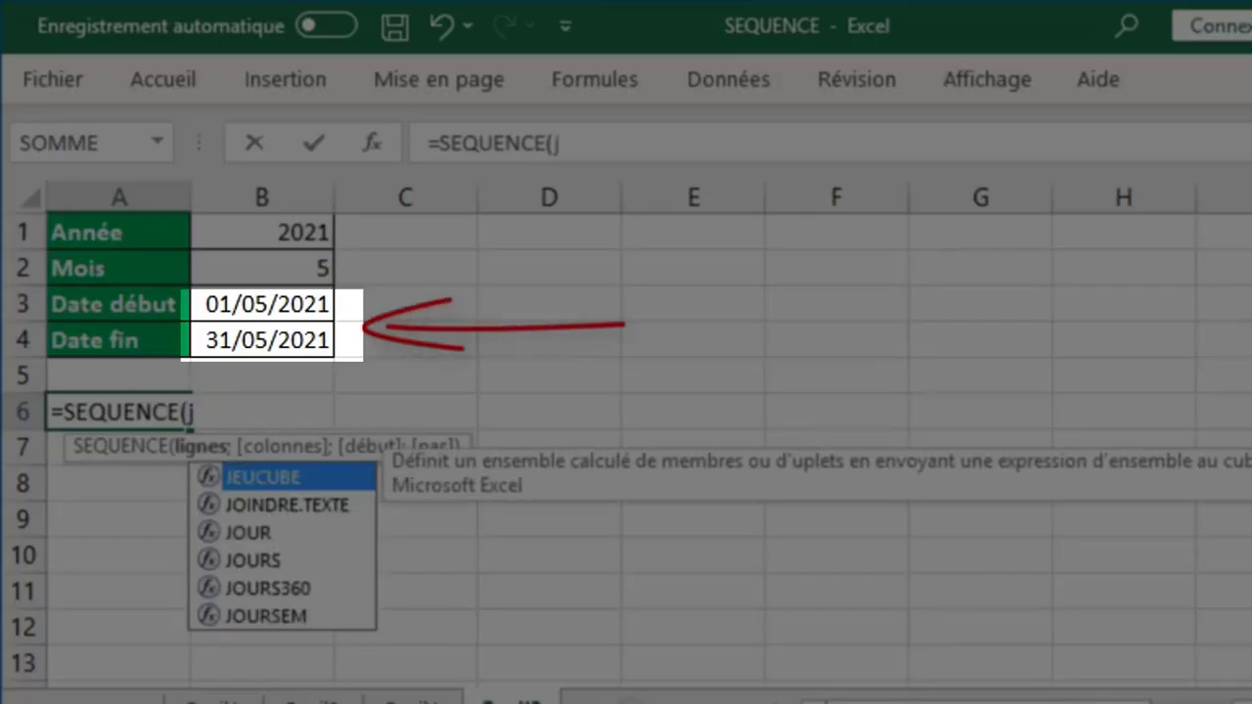
{"action": "type", "text": "o"}
{"action": "left_click", "coordinate": [251, 536]}
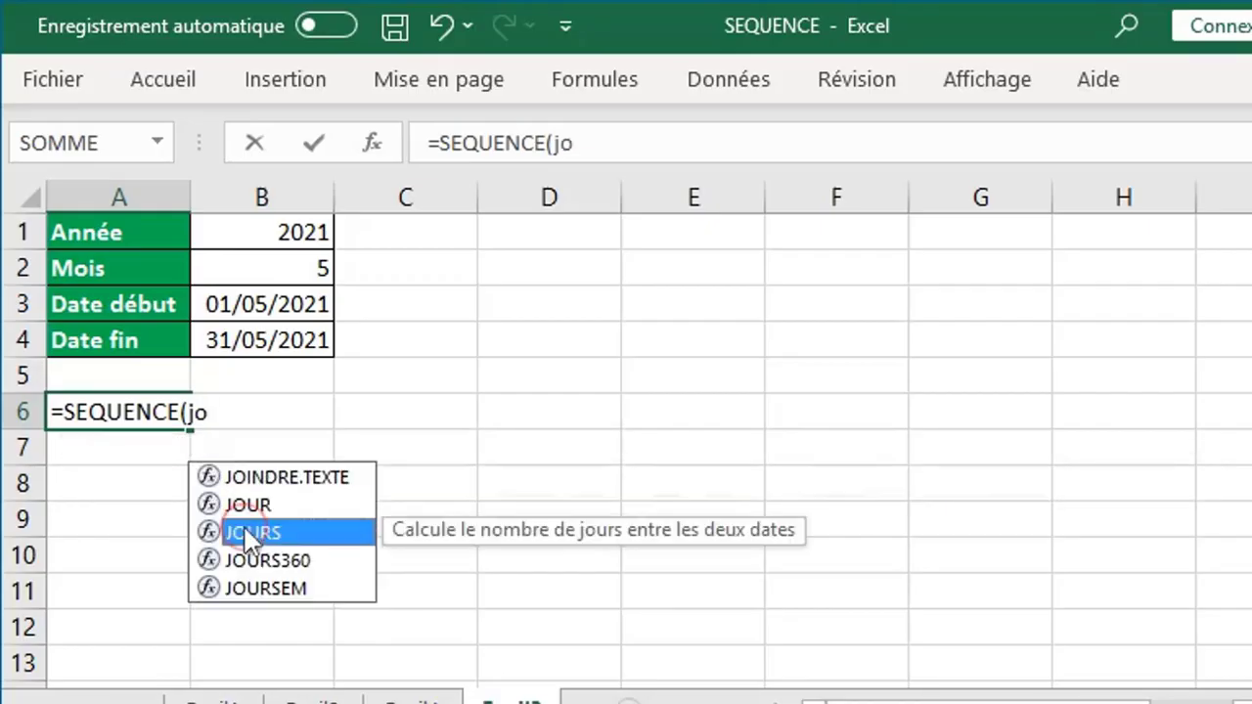
{"action": "double_click", "coordinate": [250, 536]}
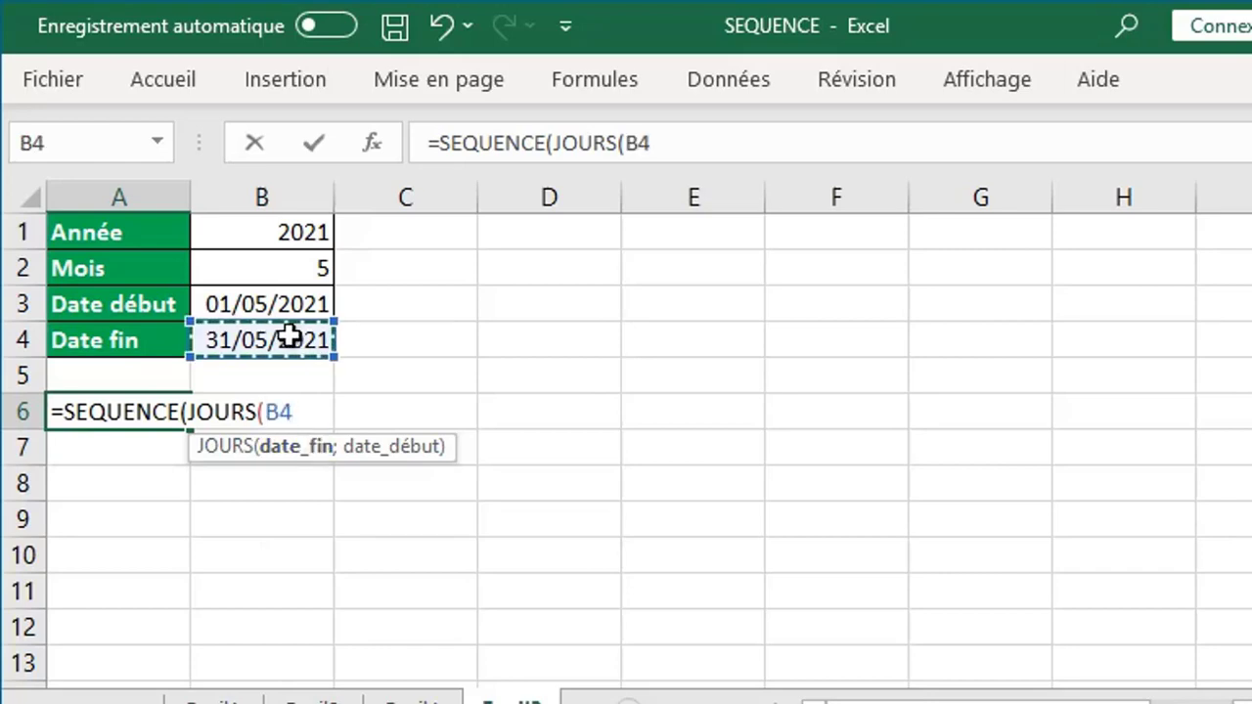
{"action": "type", "text": ";"}
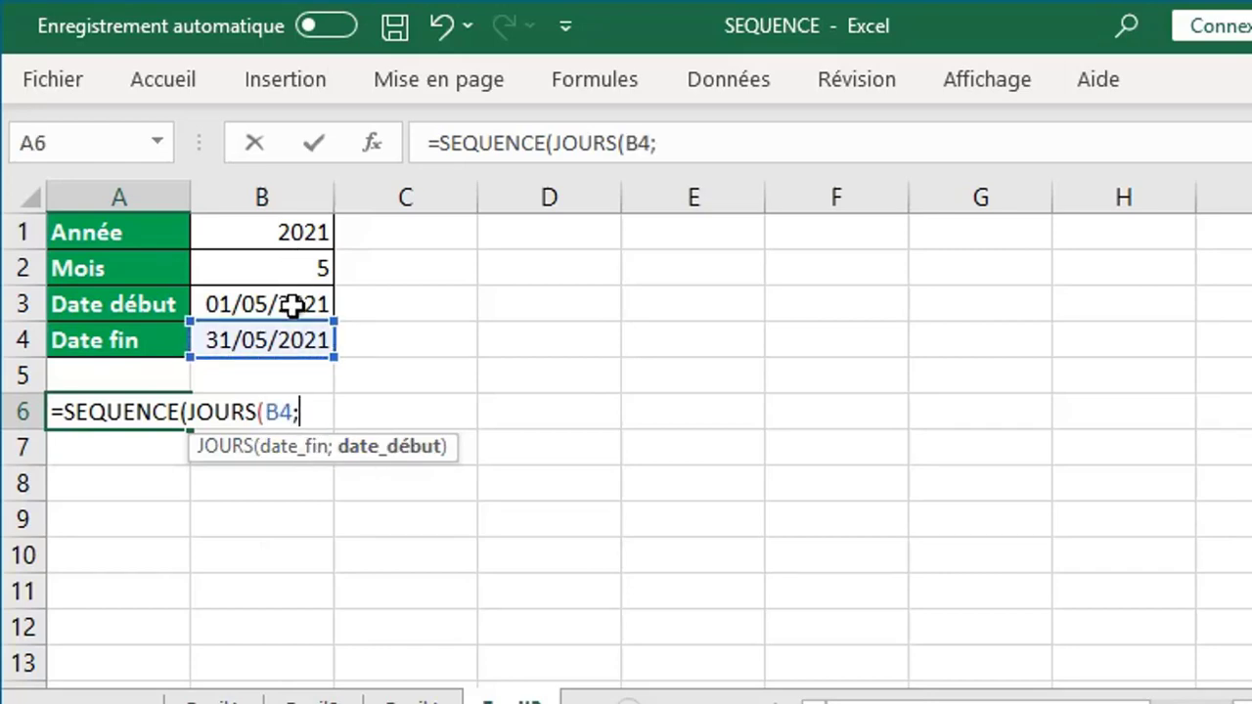
{"action": "left_click", "coordinate": [292, 306]}
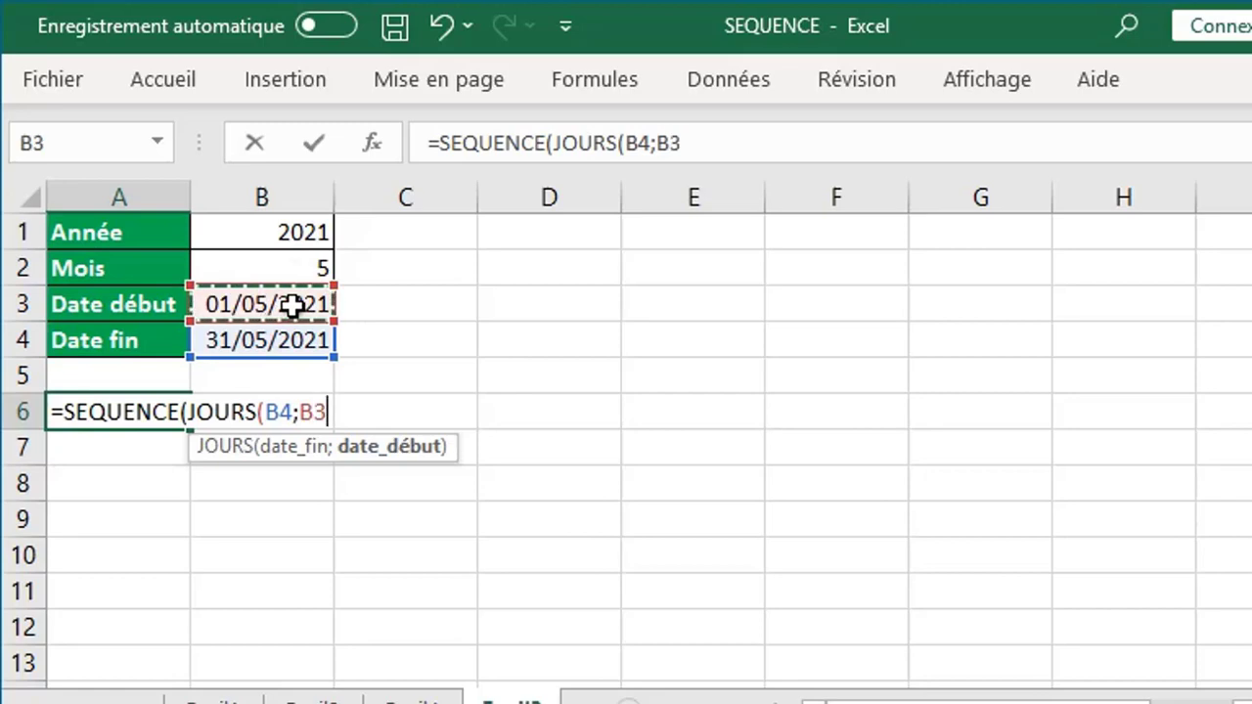
{"action": "type", "text": ")"}
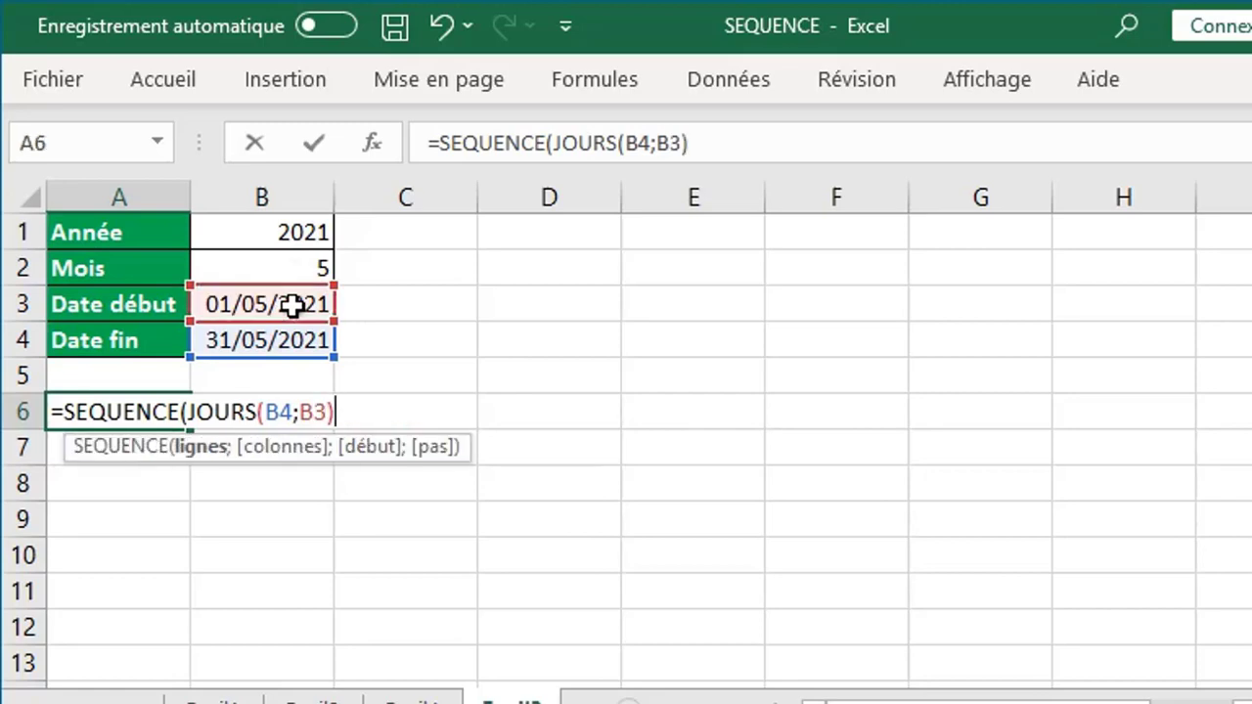
- Complete the A6 formula as =SEQUENCE(JOURS(B4;B3);;B3), check the generated list of dates to its end and reselect A6
{"action": "type", "text": ";"}
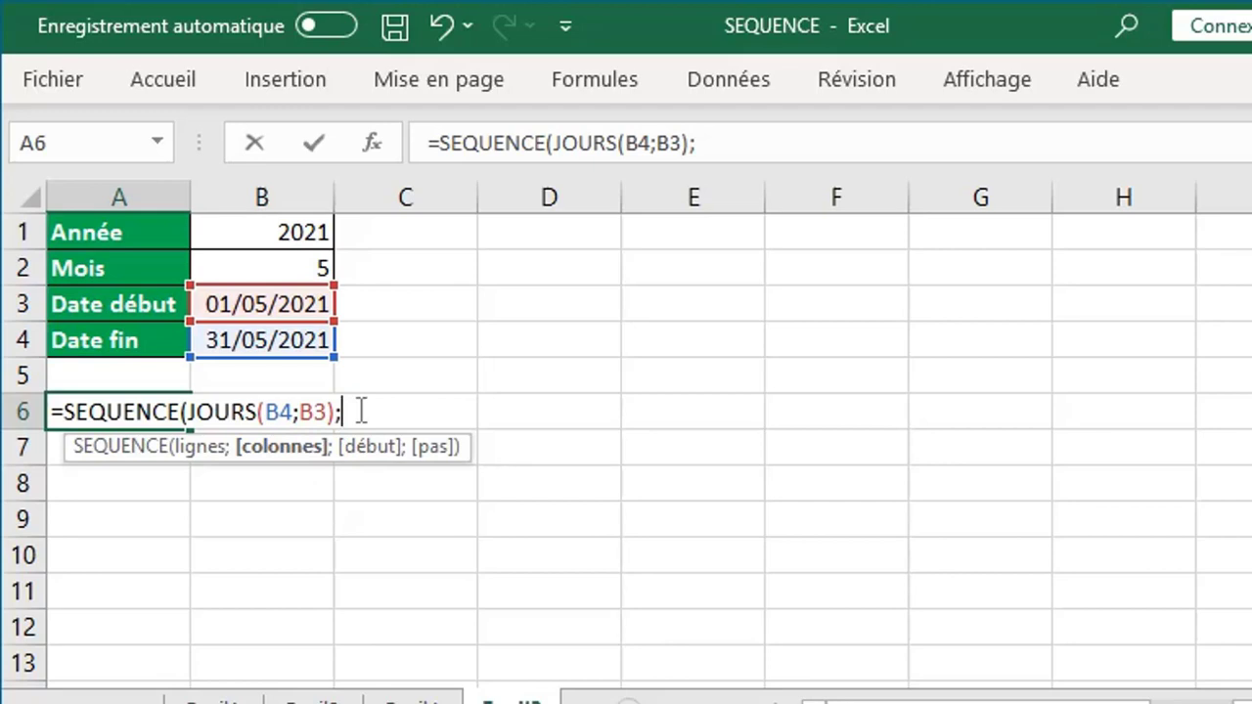
{"action": "type", "text": ";"}
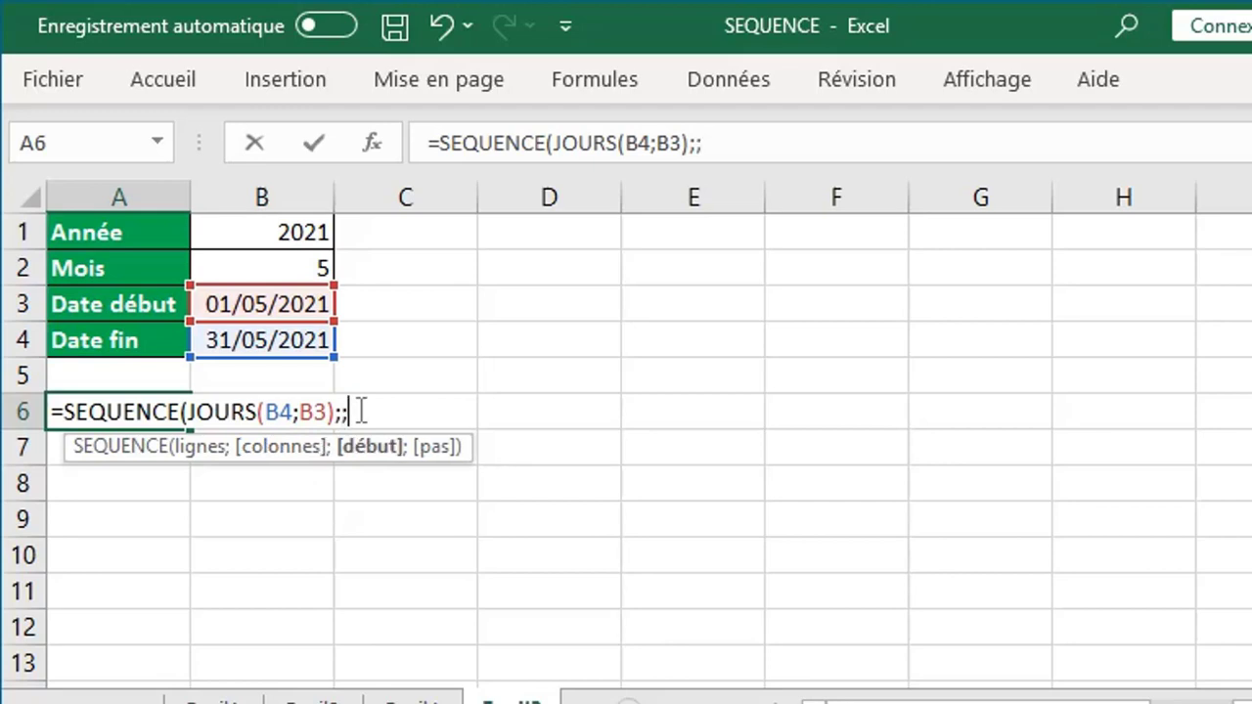
{"action": "left_click", "coordinate": [274, 306]}
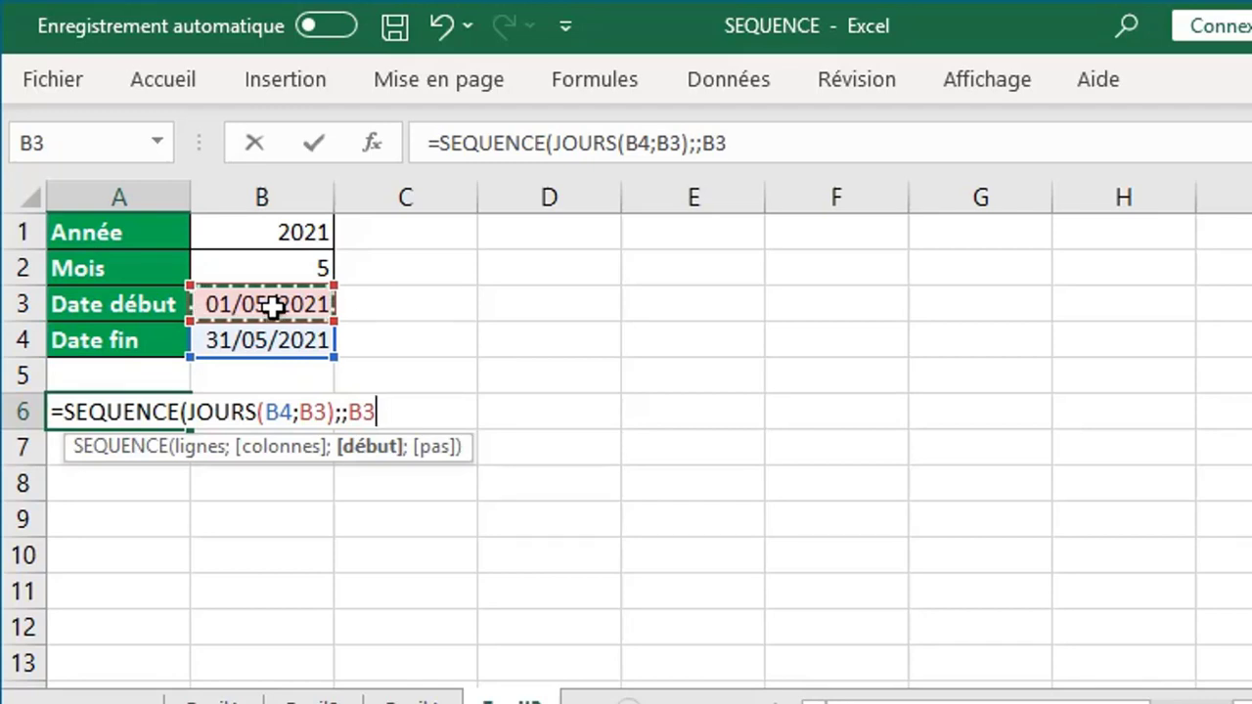
{"action": "type", "text": ")"}
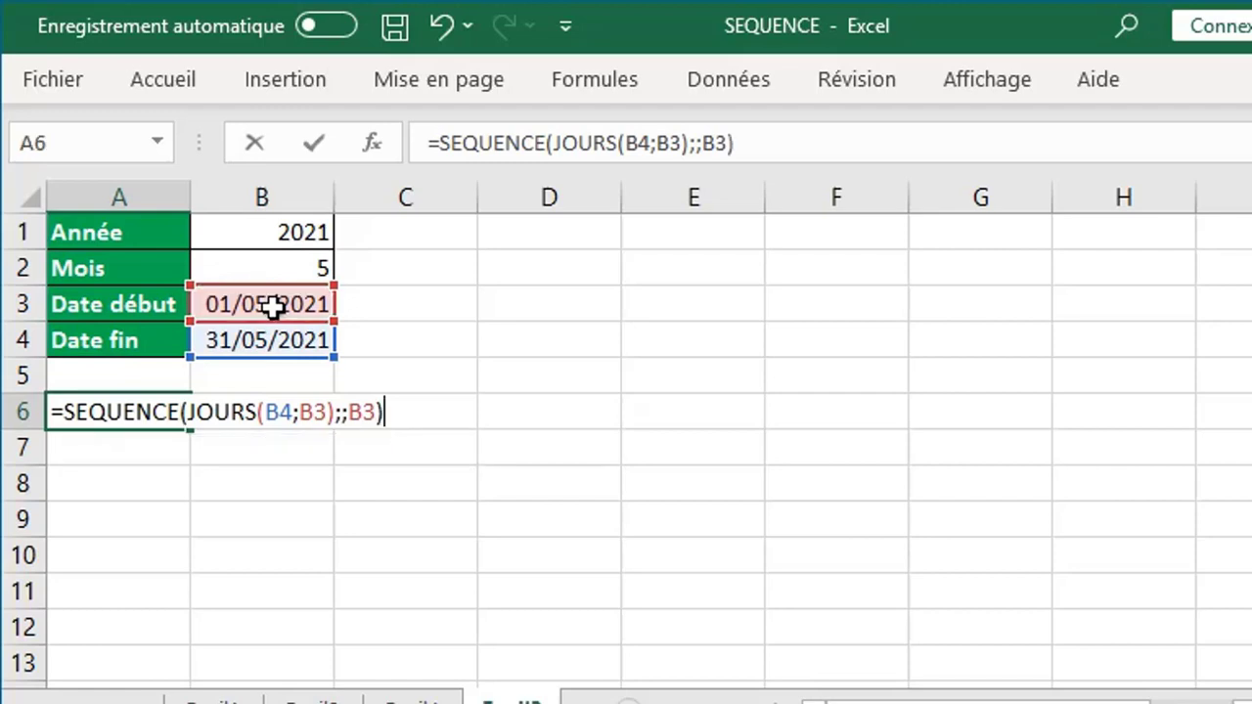
{"action": "key", "text": "Return"}
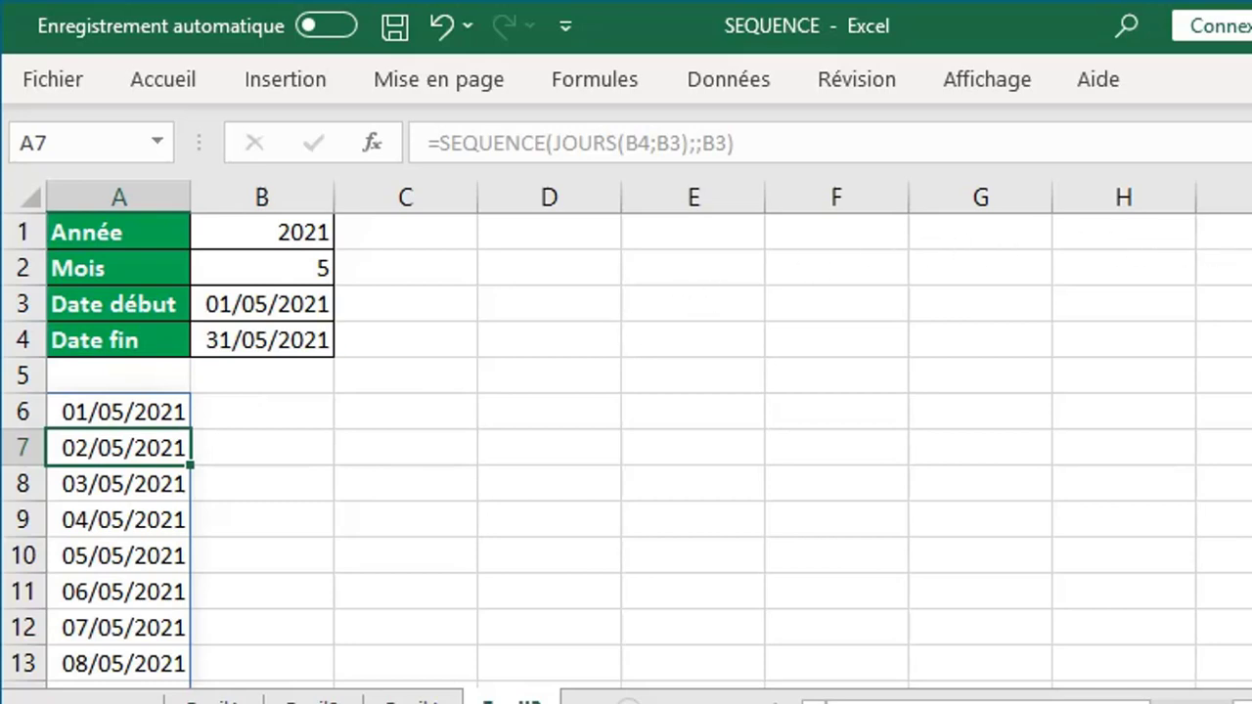
{"action": "scroll", "coordinate": [626, 450], "scroll_direction": "down", "scroll_amount": 8}
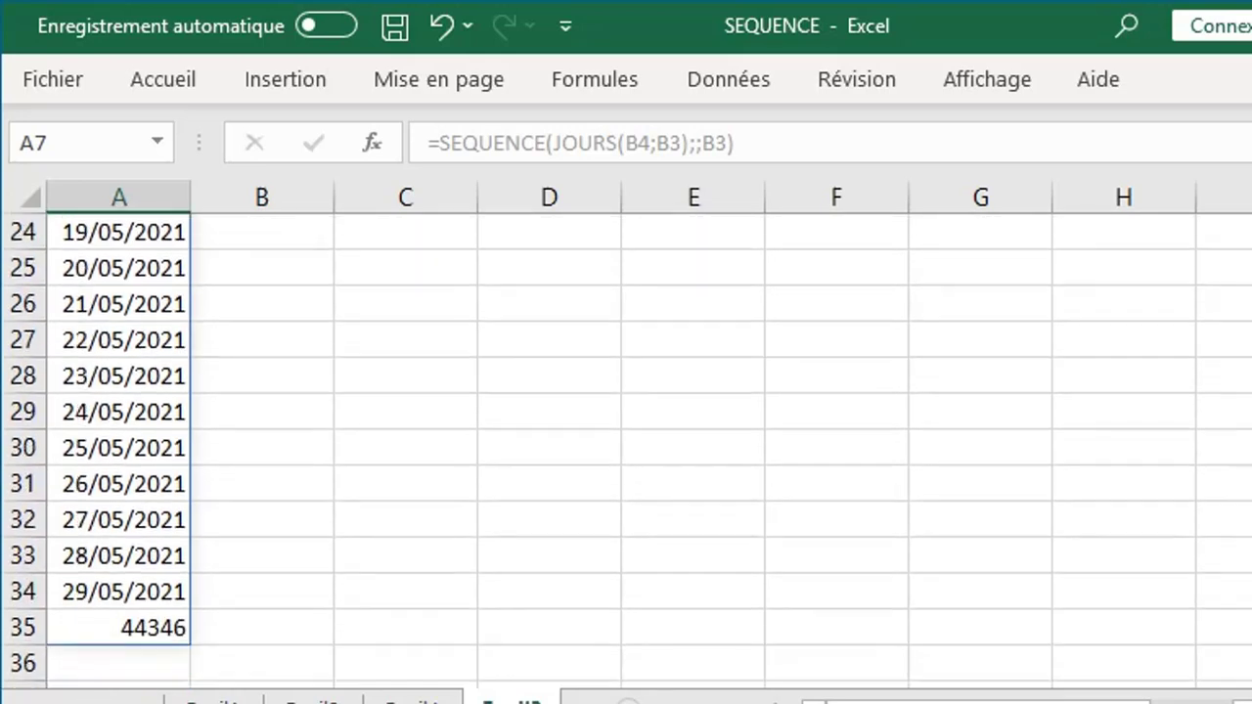
{"action": "scroll", "coordinate": [626, 450], "scroll_direction": "up", "scroll_amount": 1}
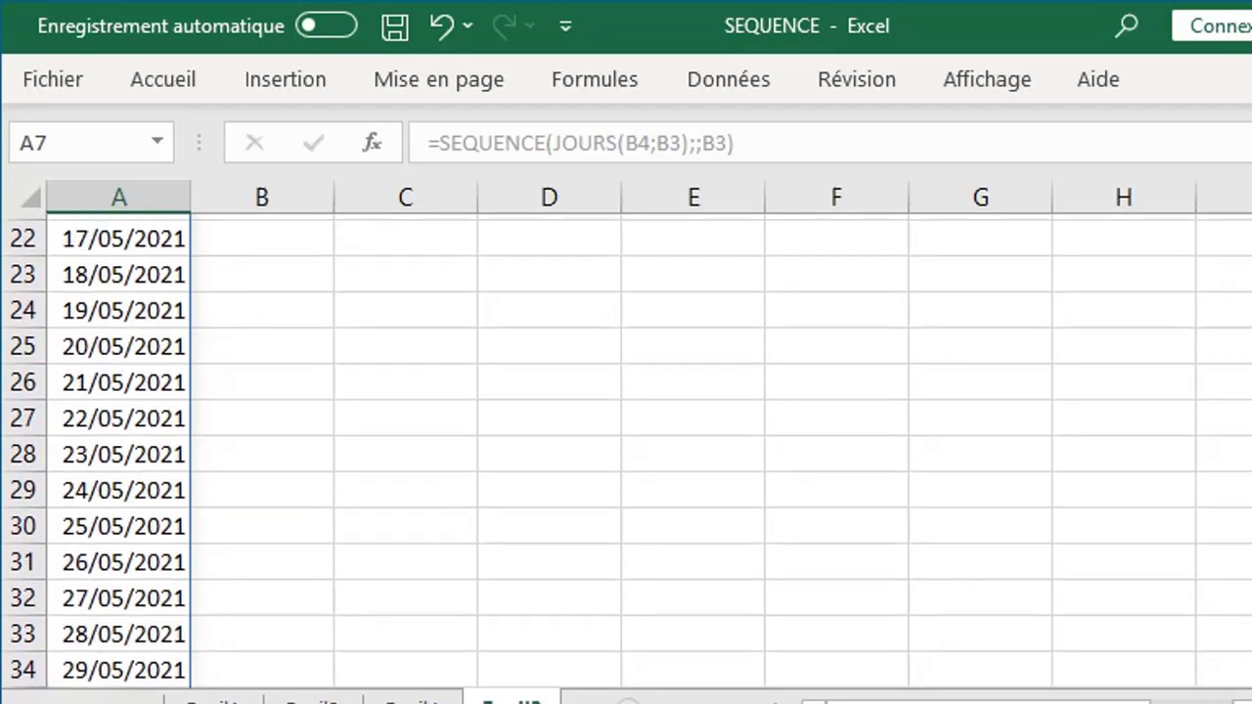
{"action": "scroll", "coordinate": [626, 450], "scroll_direction": "up", "scroll_amount": 6}
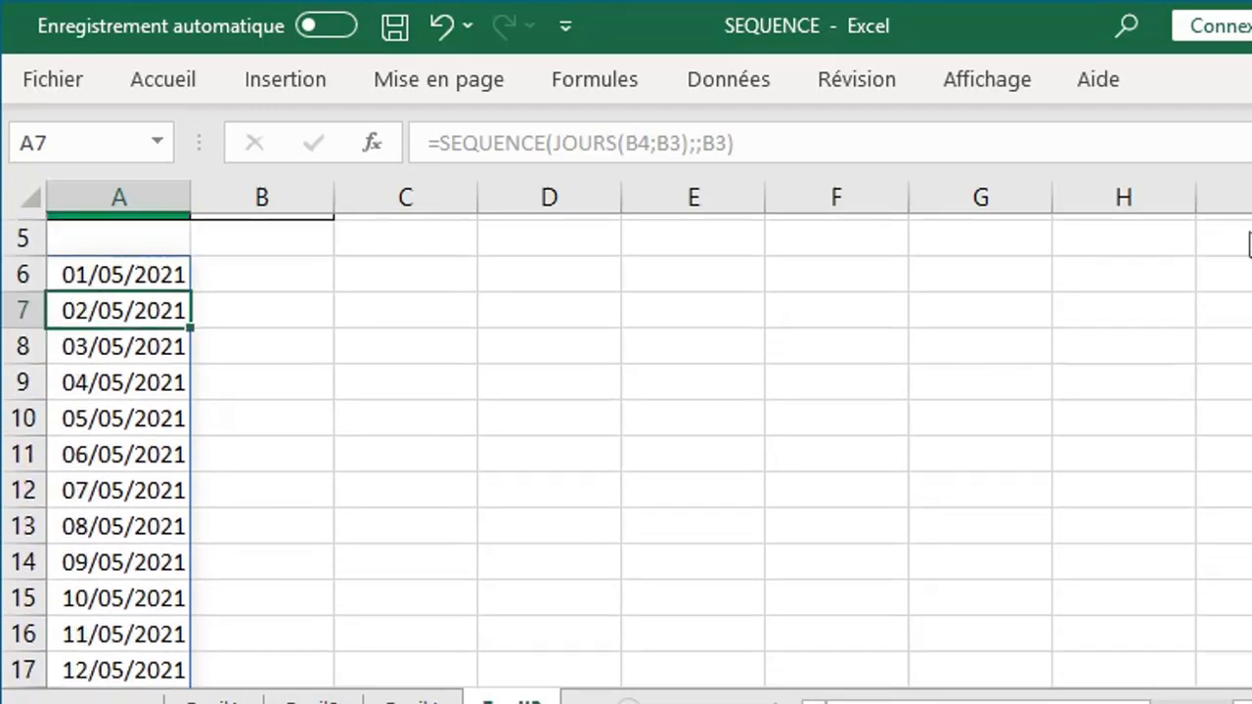
{"action": "scroll", "coordinate": [1248, 235], "scroll_direction": "up", "scroll_amount": 2}
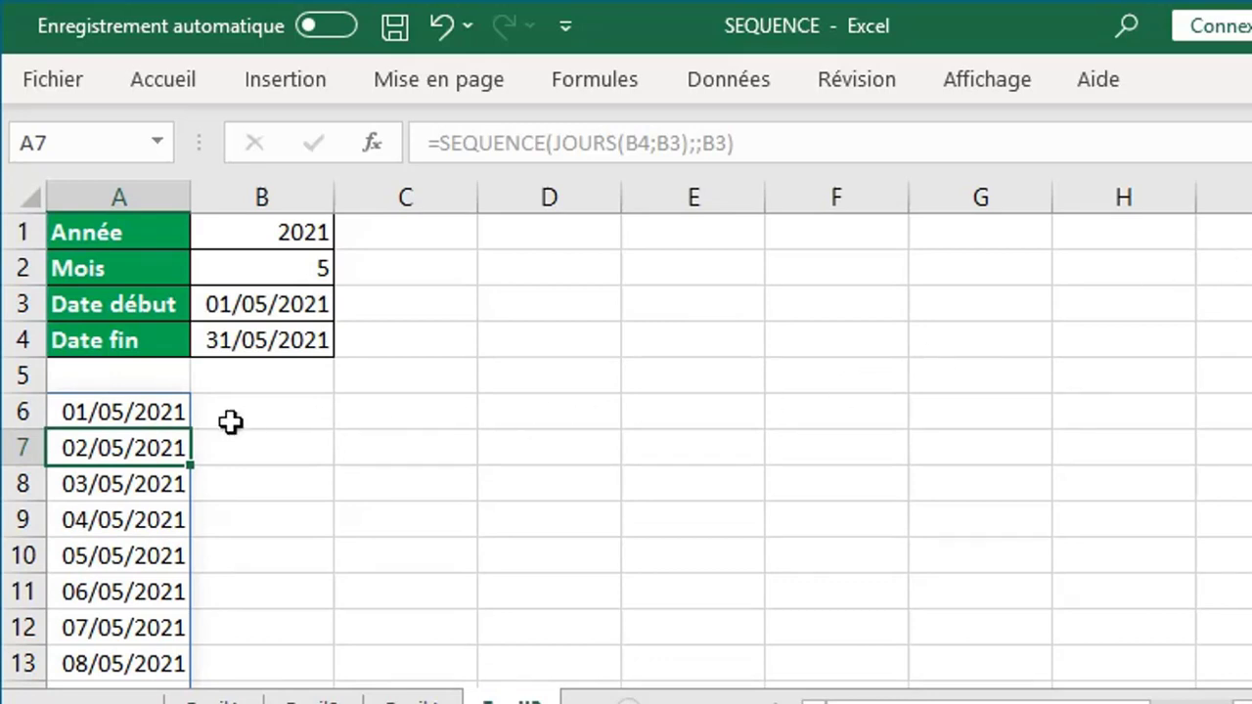
{"action": "left_click", "coordinate": [131, 412]}
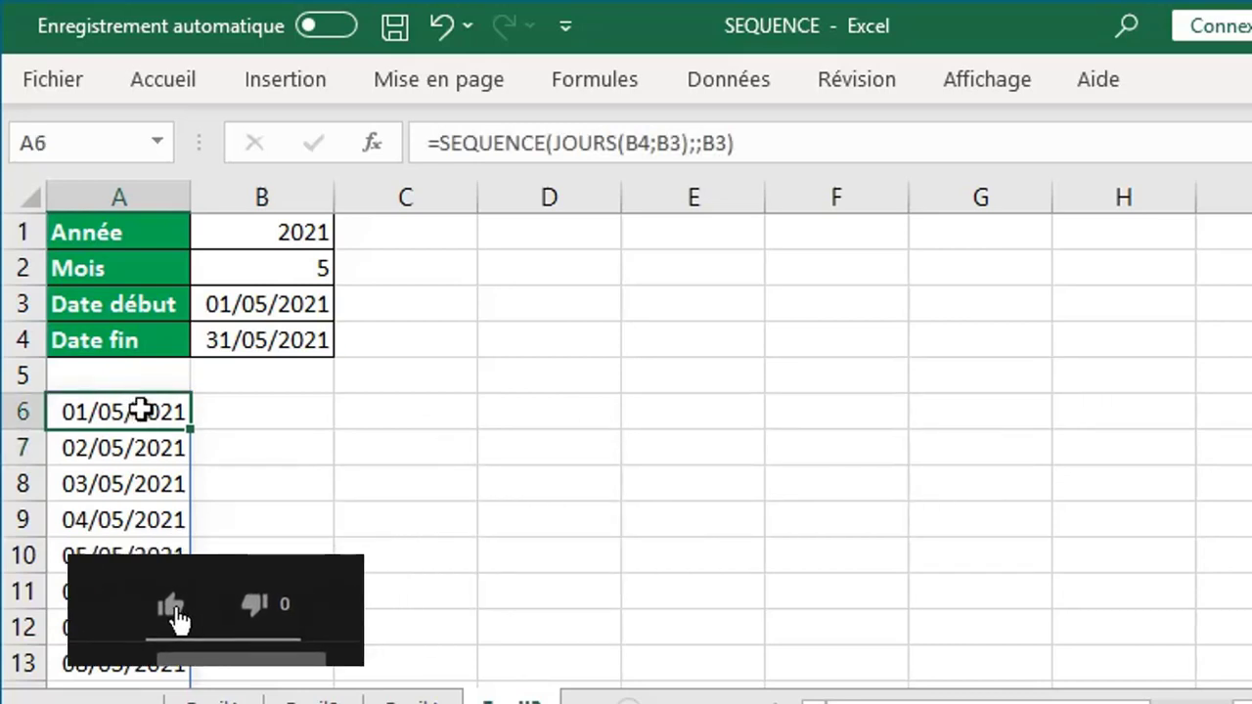